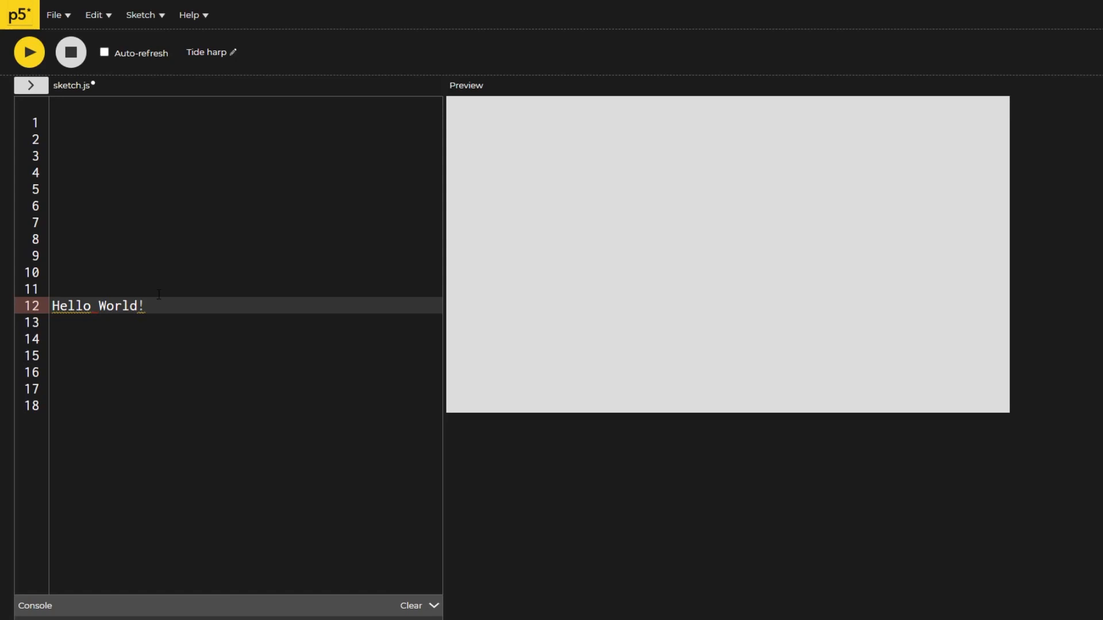
Select all the placeholder Hello World! text in sketch.js.
{"action": "key", "text": "ctrl+a"}
Clear the starter code and declare the maze and res variables at the top.
{"action": "key", "text": "Delete"}
{"action": "key", "text": "ctrl+z"}
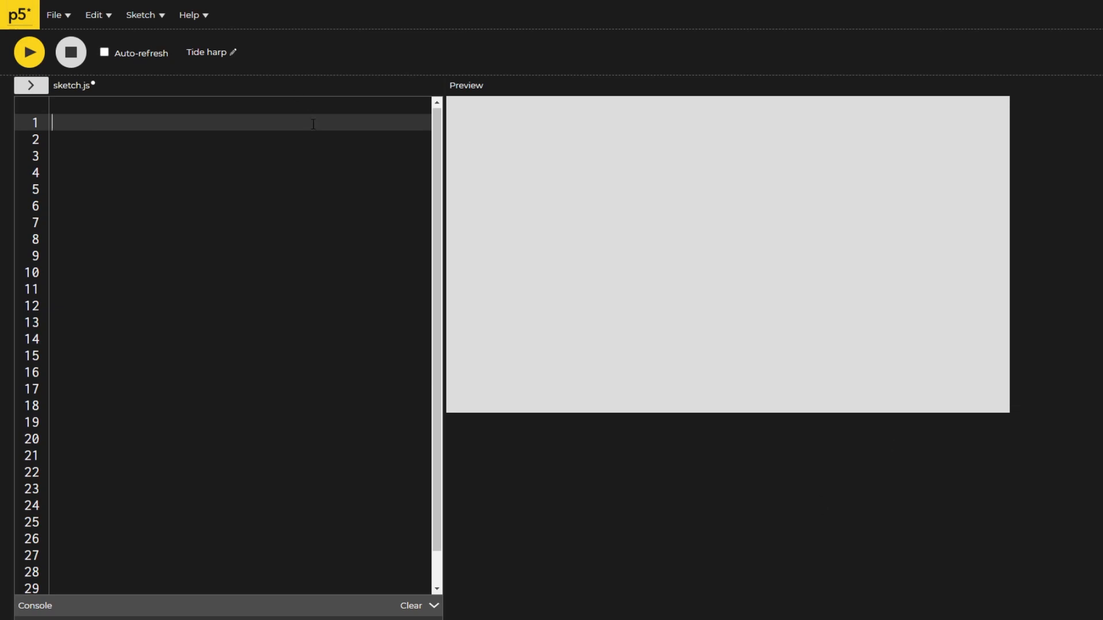
{"action": "type", "text": "null;"}
{"action": "key", "text": "Return"}
{"action": "type", "text": "let res = 10;"}
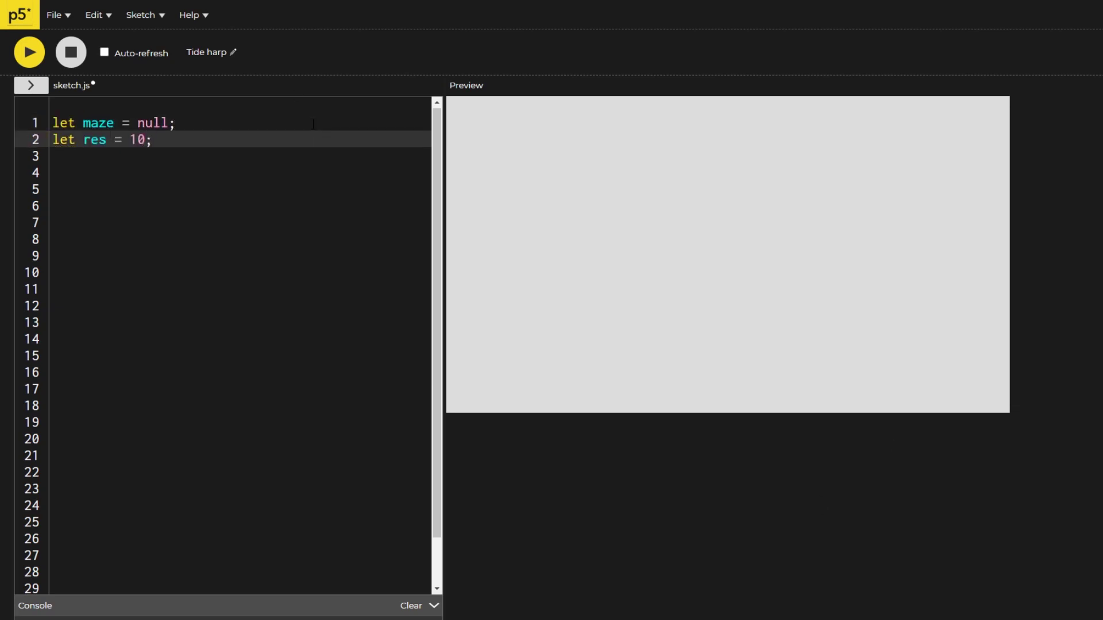
{"action": "key", "text": "Return"}
{"action": "key", "text": "Return"}
{"action": "type", "text": "function setup("}
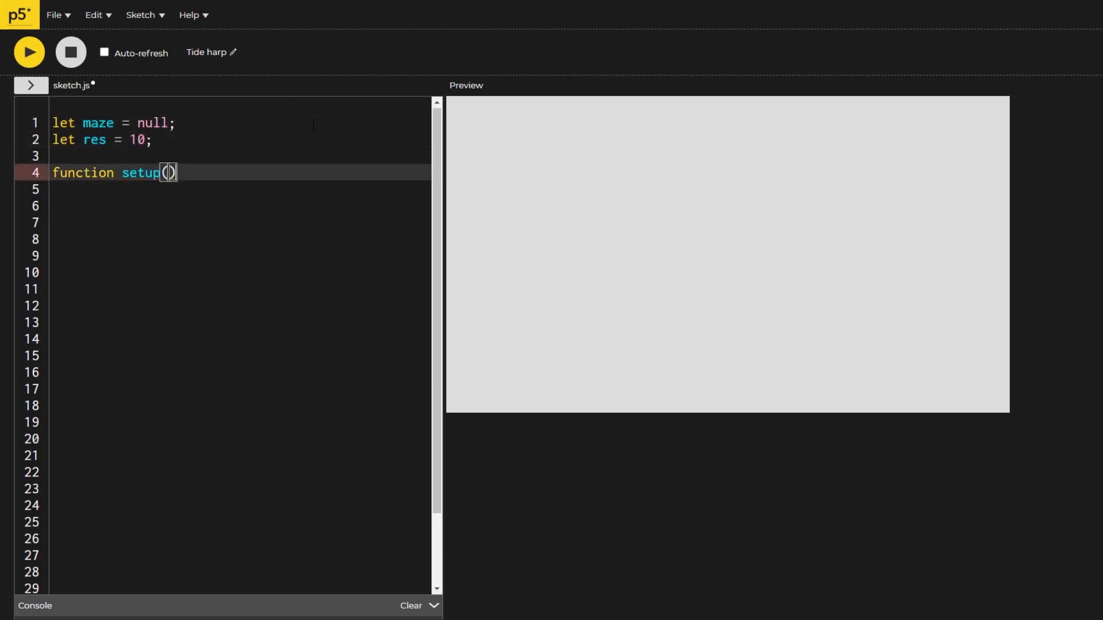
Write setup() with createCanvas(800, 450) and noStroke().
{"action": "key", "text": "End"}
{"action": "key", "text": "Return"}
{"action": "type", "text": "{"}
{"action": "key", "text": "Return"}
{"action": "type", "text": "createCanvas(800, "}
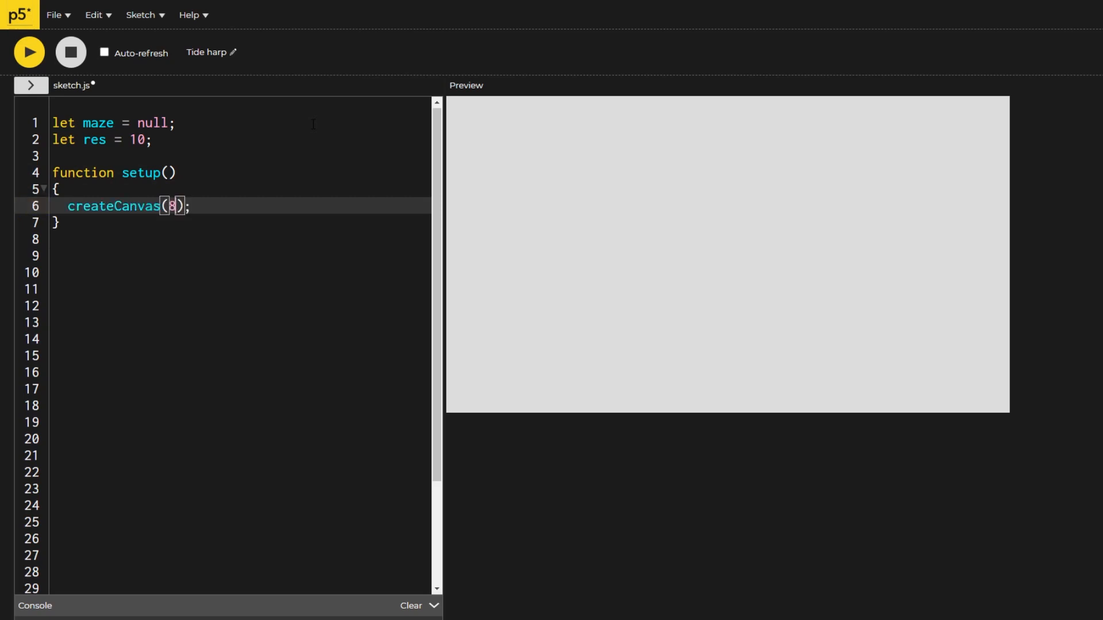
{"action": "type", "text": "450"}
{"action": "key", "text": "End"}
{"action": "key", "text": "Return"}
{"action": "key", "text": "Return"}
{"action": "type", "text": "noStroke();"}
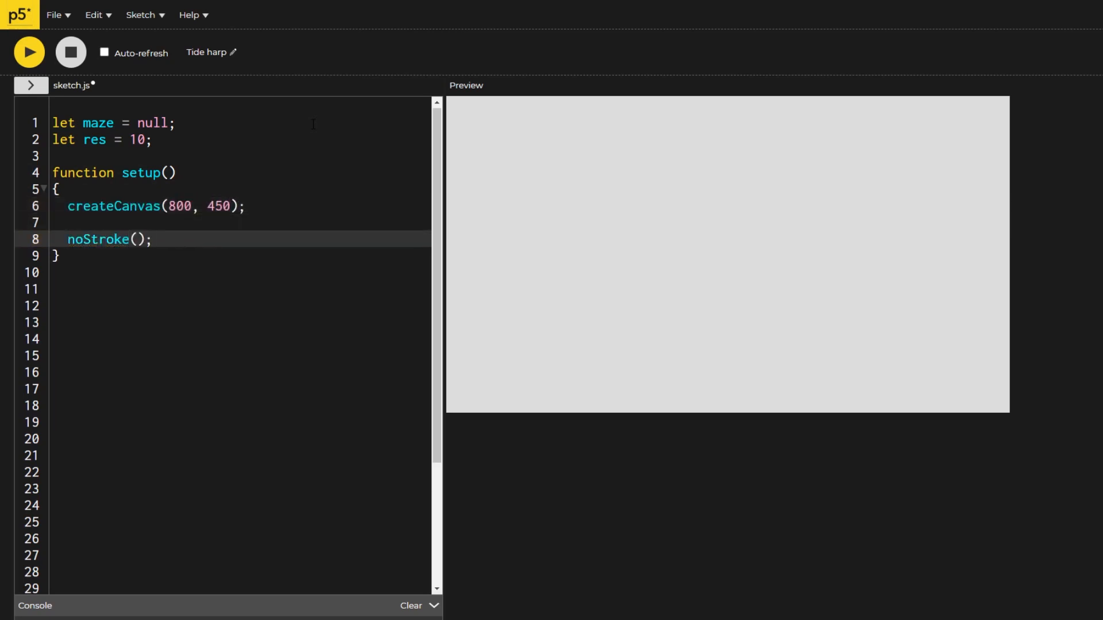
{"action": "key", "text": "Down"}
Add an empty draw() function below setup.
{"action": "key", "text": "End"}
{"action": "key", "text": "Return"}
{"action": "key", "text": "Return"}
{"action": "type", "text": "functio"}
{"action": "key", "text": "End"}
{"action": "key", "text": "Return"}
{"action": "type", "text": "{"}
{"action": "key", "text": "Return"}
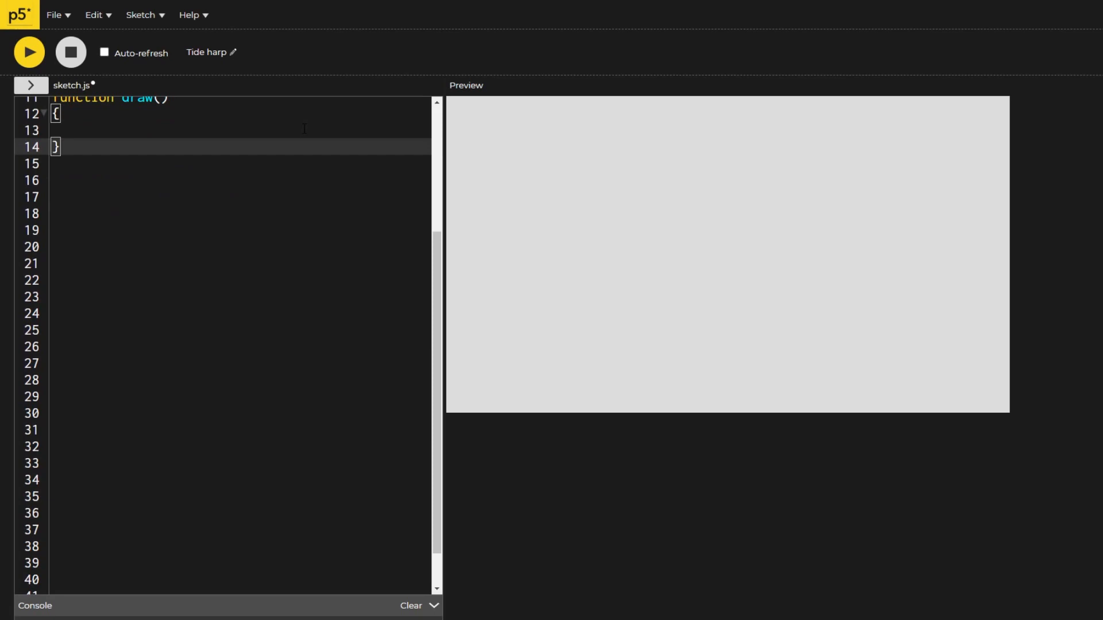
{"action": "key", "text": "Down"}
{"action": "key", "text": "End"}
{"action": "key", "text": "Return"}
{"action": "key", "text": "Return"}
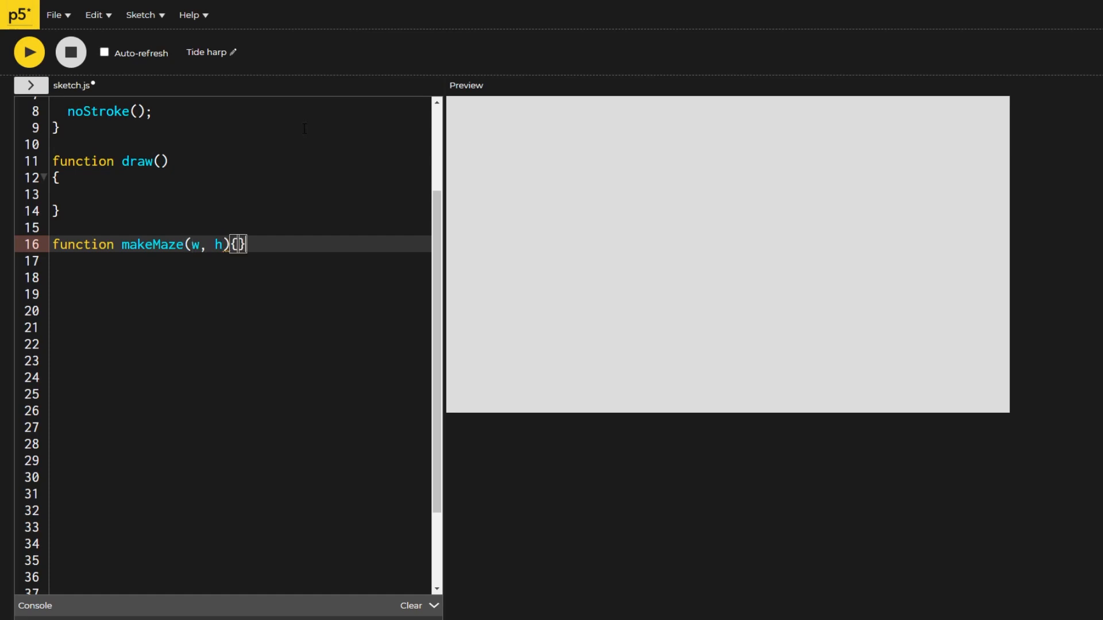
Add empty makeMaze and mazeIterate function stubs.
{"action": "key", "text": "Left"}
{"action": "key", "text": "Return"}
{"action": "key", "text": "Return"}
{"action": "key", "text": "Down"}
{"action": "key", "text": "End"}
{"action": "key", "text": "Return"}
{"action": "key", "text": "Return"}
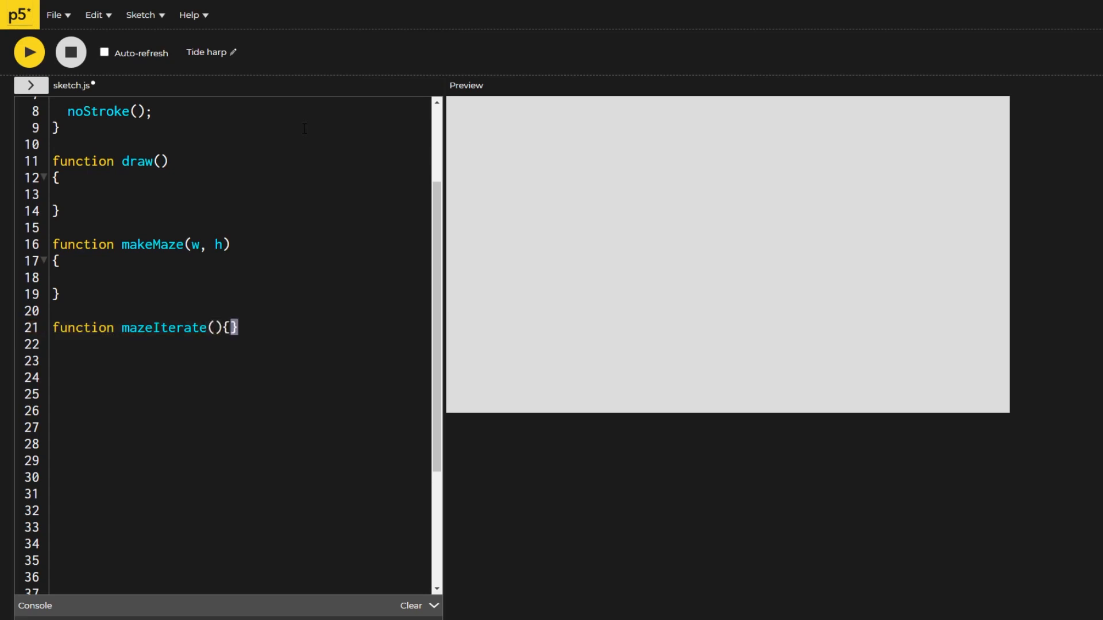
{"action": "key", "text": "Left"}
{"action": "key", "text": "Return"}
{"action": "key", "text": "Return"}
{"action": "key", "text": "Down"}
{"action": "key", "text": "End"}
{"action": "key", "text": "Return"}
{"action": "key", "text": "Return"}
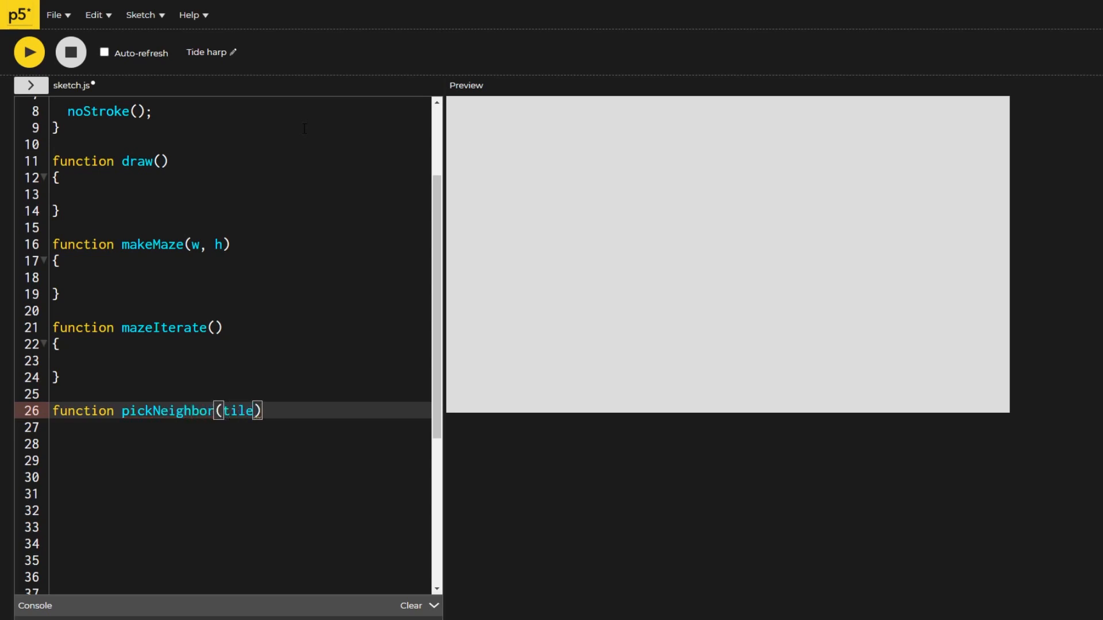
Add empty pickNeighbor and opositeWall function stubs.
{"action": "key", "text": "Return"}
{"action": "key", "text": "Return"}
{"action": "key", "text": "Down"}
{"action": "key", "text": "End"}
{"action": "key", "text": "Return"}
{"action": "key", "text": "Return"}
{"action": "type", "text": "function opositeWall"}
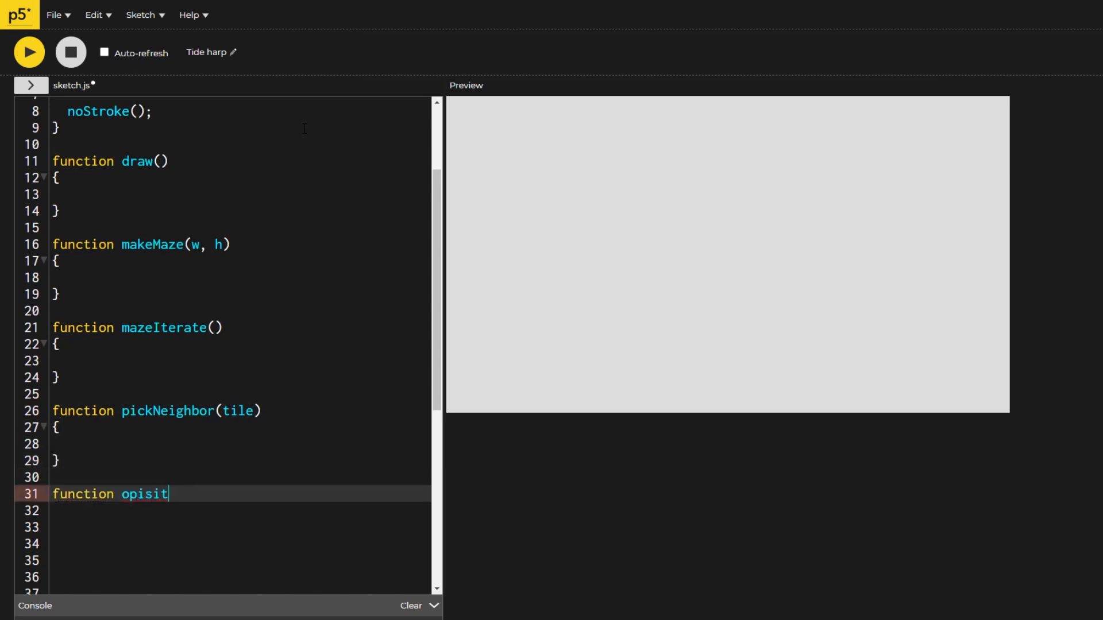
{"action": "type", "text": "(wall)"}
{"action": "key", "text": "Return"}
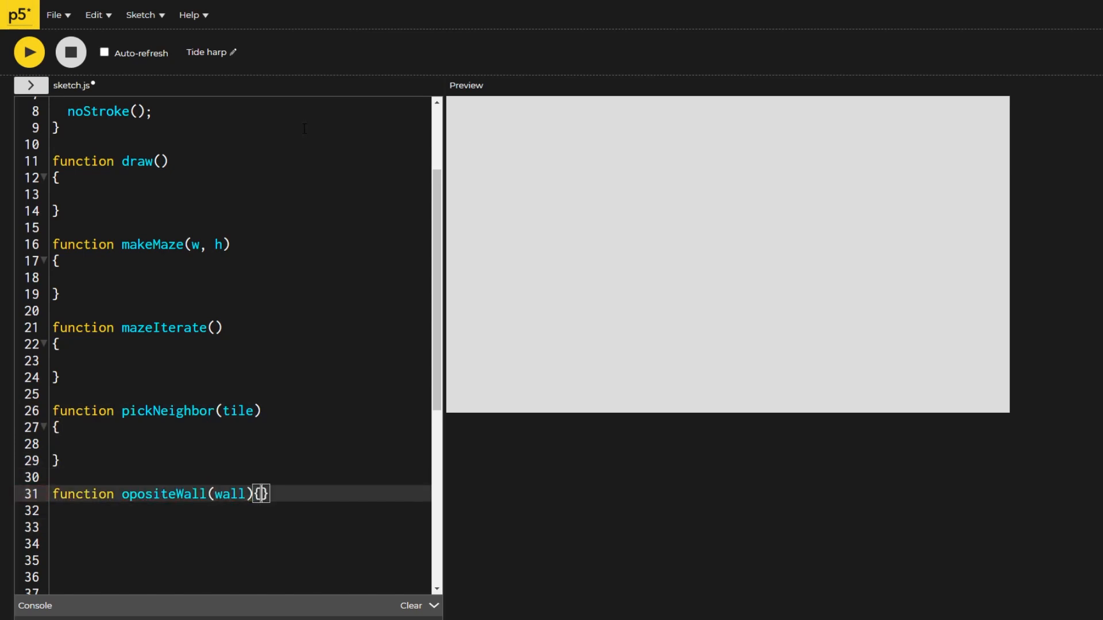
{"action": "type", "text": "{"}
{"action": "key", "text": "Return"}
{"action": "key", "text": "Return"}
{"action": "type", "text": "}"}
{"action": "key", "text": "Return"}
{"action": "key", "text": "Return"}
{"action": "type", "text": "function drawMaze(){}"}
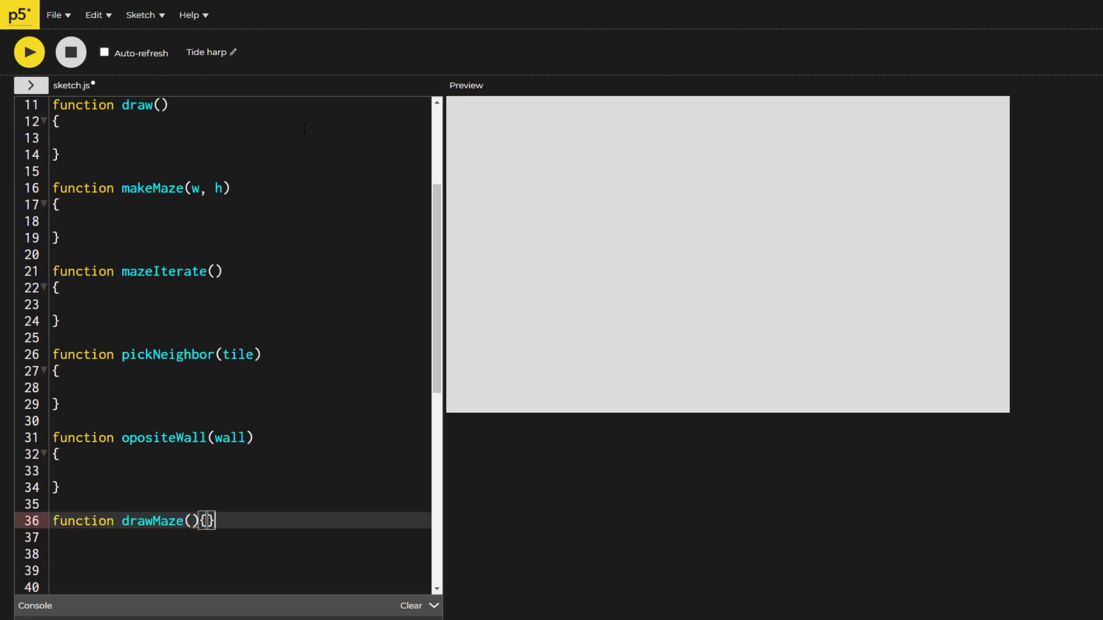
Add drawMaze and drawTile stubs with drawTile's parameters, then return to opositeWall's body.
{"action": "key", "text": "Return"}
{"action": "key", "text": "Return"}
{"action": "key", "text": "Down"}
{"action": "key", "text": "End"}
{"action": "key", "text": "Return"}
{"action": "key", "text": "Return"}
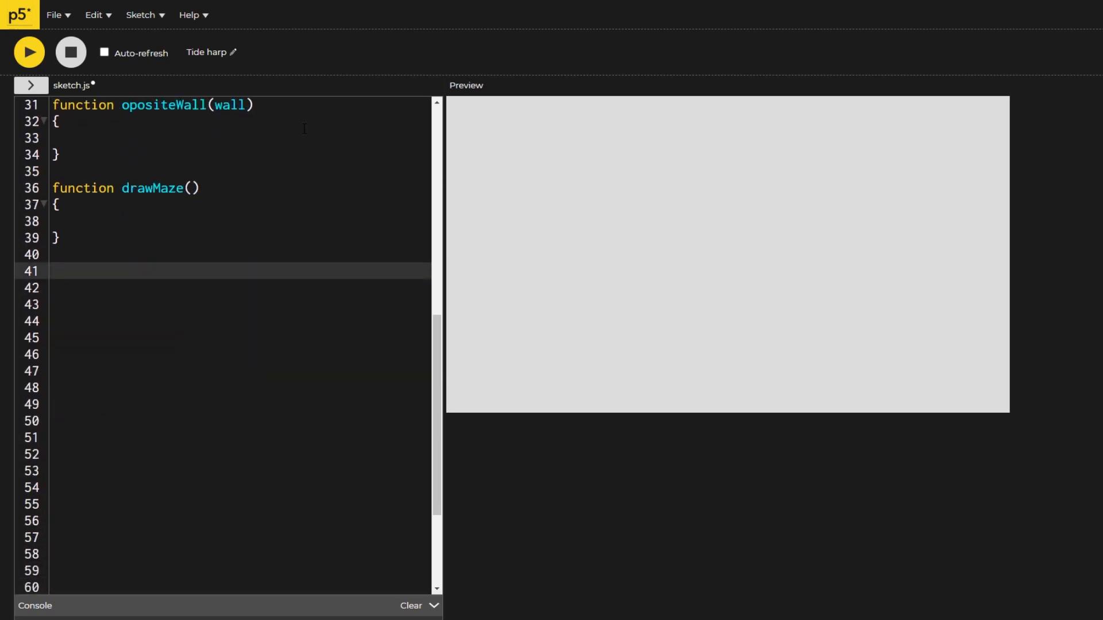
{"action": "type", "text": "function drawT"}
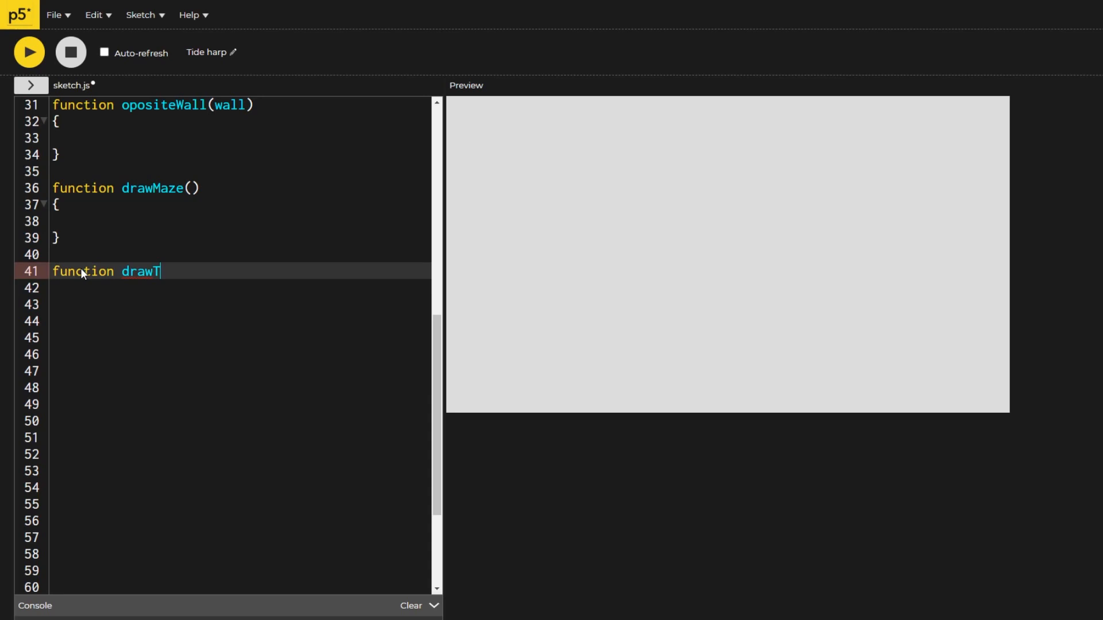
{"action": "type", "text": "ile(){}"}
{"action": "key", "text": "Left"}
{"action": "key", "text": "Return"}
{"action": "key", "text": "Return"}
{"action": "key", "text": "Up"}
{"action": "key", "text": "Up"}
{"action": "key", "text": "End"}
{"action": "key", "text": "Left"}
{"action": "type", "text": "tile, "}
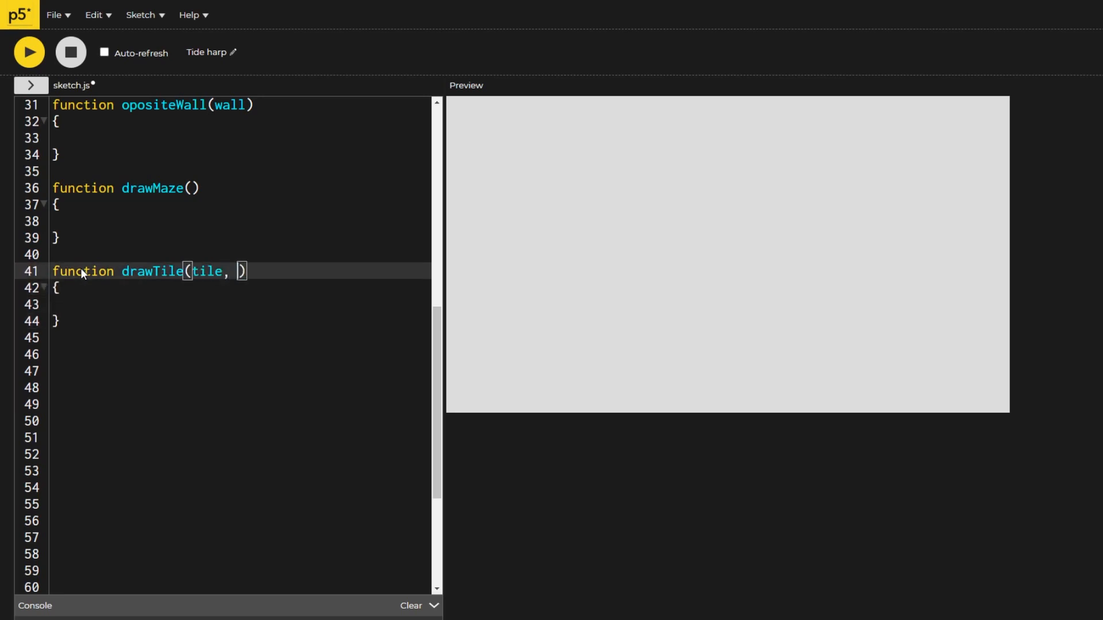
{"action": "type", "text": "i, j"}
{"action": "key", "text": "Up"}
{"action": "key", "text": "Up"}
{"action": "key", "text": "Up"}
{"action": "key", "text": "Up"}
{"action": "key", "text": "Up"}
{"action": "key", "text": "Up"}
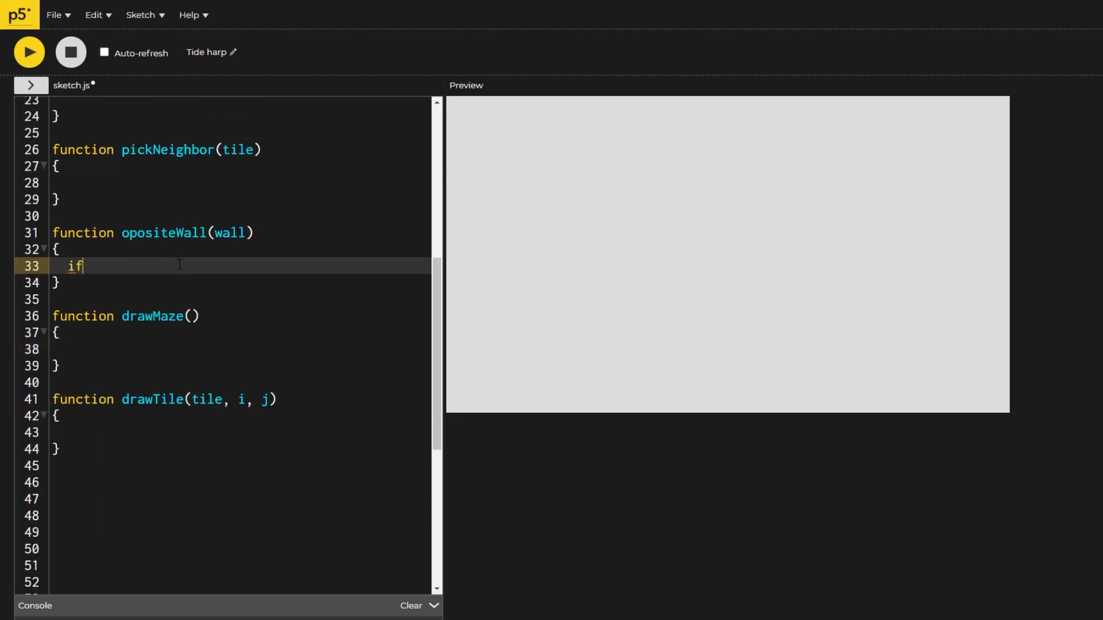
{"action": "type", "text": "(wall == \"up\")"}
Give opositeWall if/else-if branches returning each direction's opposite, plus a fallback return.
{"action": "key", "text": "Return"}
{"action": "type", "text": "{"}
{"action": "key", "text": "Return"}
{"action": "type", "text": "return \"down\""}
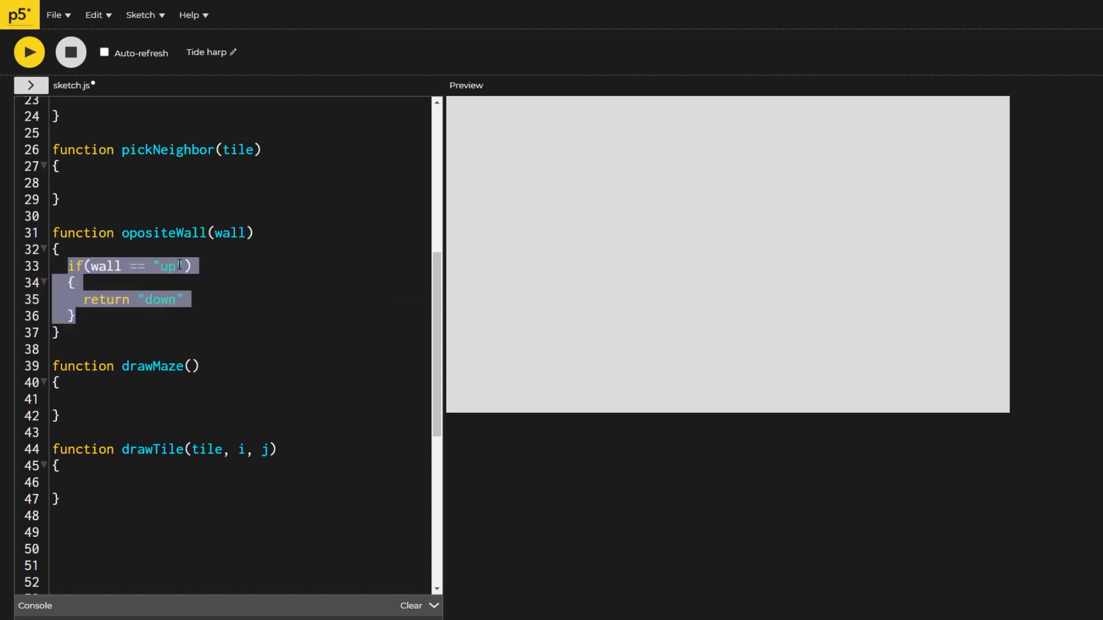
{"action": "key", "text": "ctrl+c"}
{"action": "key", "text": "ctrl+v"}
{"action": "key", "text": "ctrl+v"}
{"action": "key", "text": "ctrl+v"}
{"action": "type", "text": "downd"}
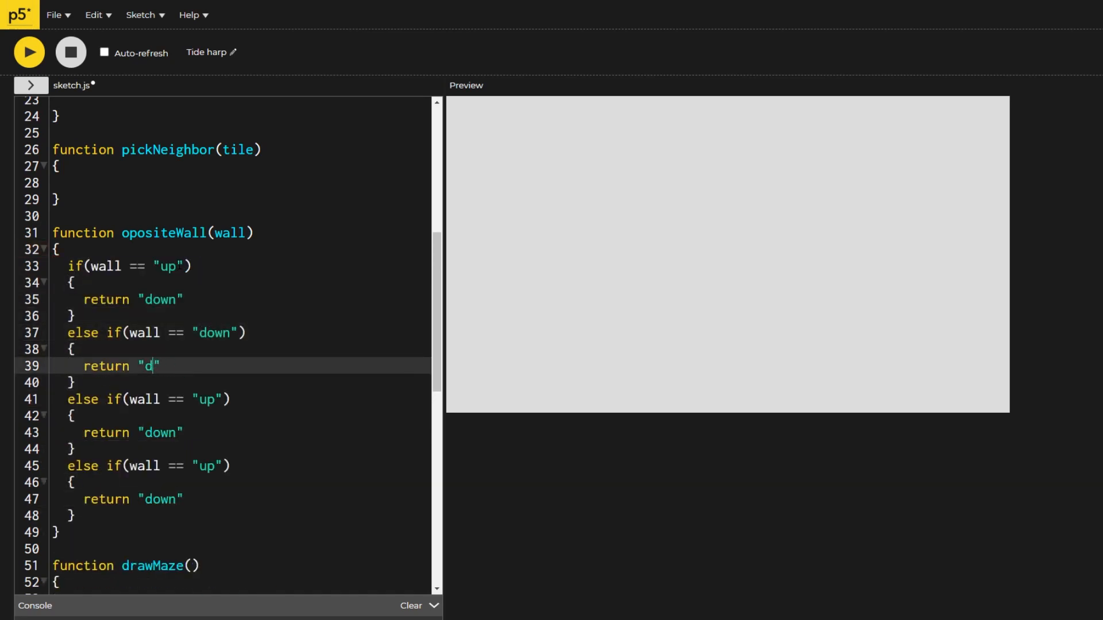
{"action": "type", "text": "uprightleftleft"}
{"action": "key", "text": "BackSpace"}
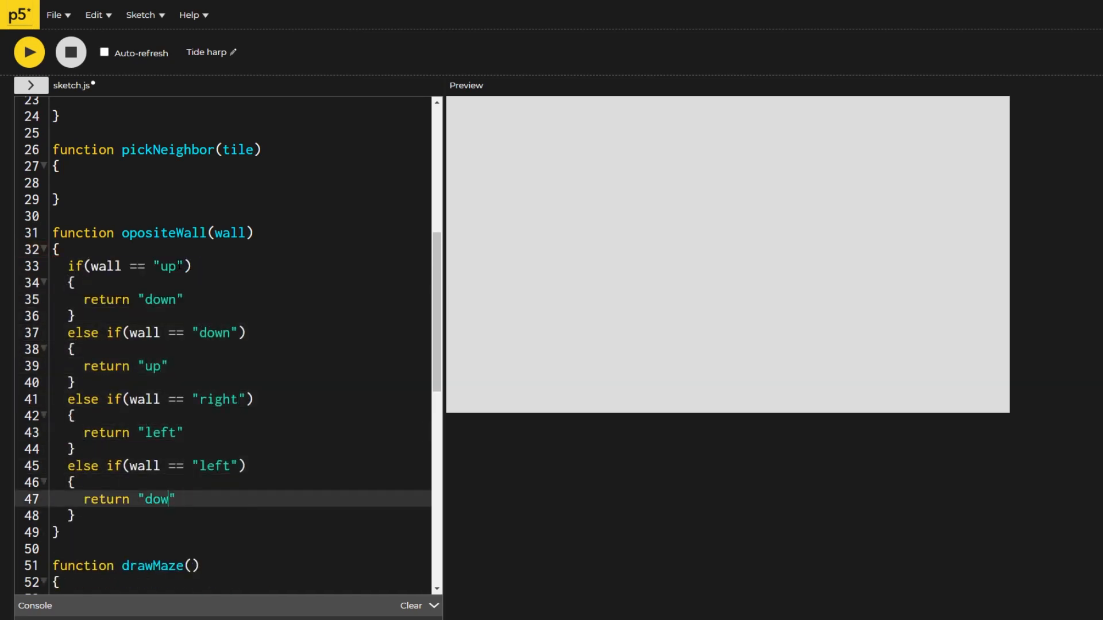
{"action": "key", "text": "BackSpace"}
{"action": "key", "text": "BackSpace"}
{"action": "key", "text": "BackSpace"}
{"action": "type", "text": "right"}
{"action": "key", "text": "Down"}
{"action": "key", "text": "Return"}
{"action": "key", "text": "Return"}
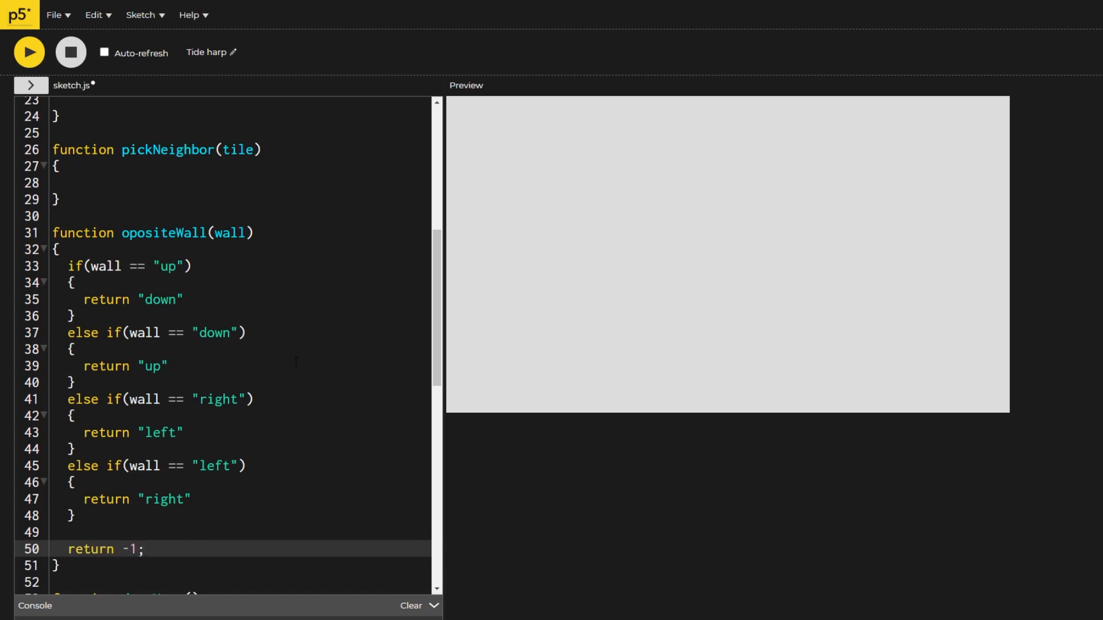
{"action": "scroll", "coordinate": [295, 362], "scroll_direction": "up", "scroll_amount": 4}
In pickNeighbor, push unseen up/down/right/left tiles into unSeen and return a random one or null.
{"action": "left_click", "coordinate": [103, 296]}
{"action": "type", "text": "let unSeen = [];"}
{"action": "key", "text": "Return"}
{"action": "key", "text": "Return"}
{"action": "type", "text": "let upTile = maze.tiles[tile.x"}
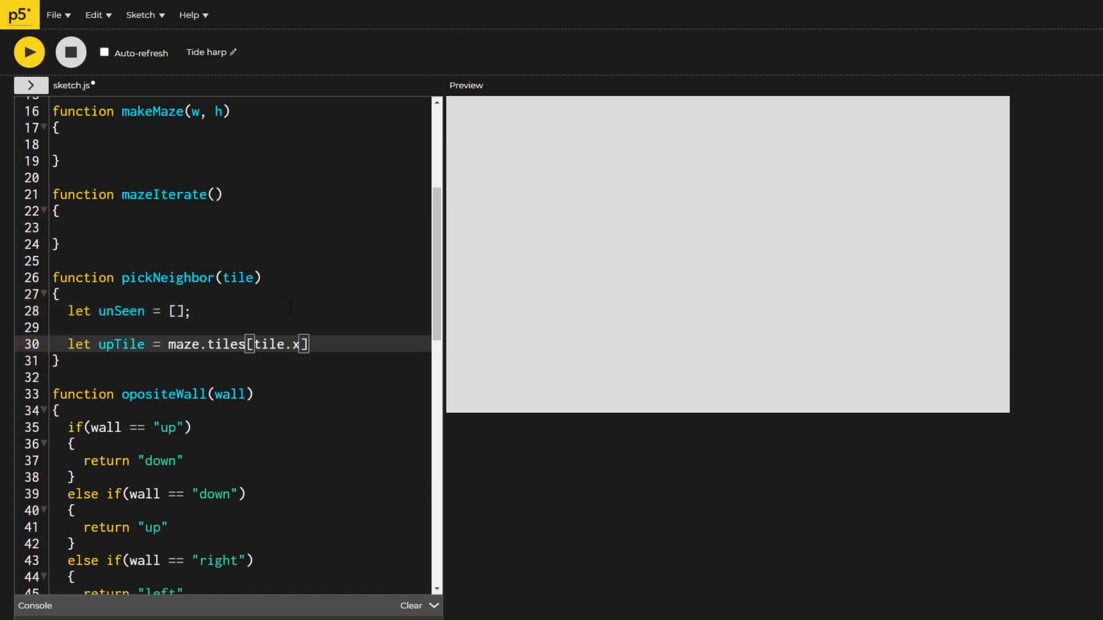
{"action": "type", "text": "][tile.y+1];"}
{"action": "key", "text": "Return"}
{"action": "type", "text": "if(!upTile.seen)"}
{"action": "key", "text": "Return"}
{"action": "type", "text": "{ unSeen.push(){"}
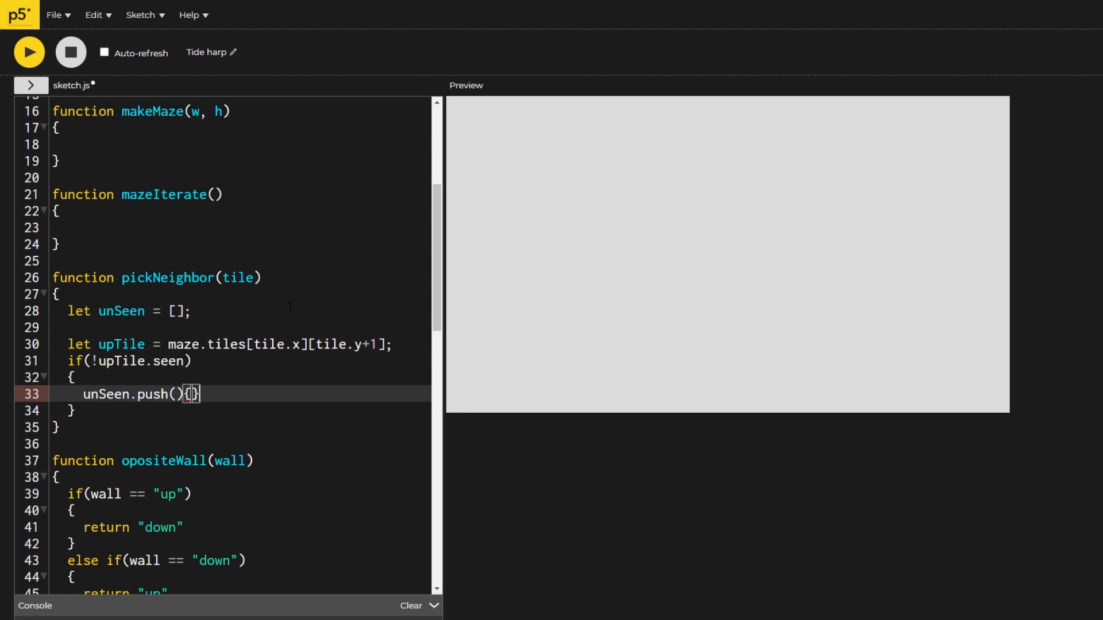
{"action": "key", "text": "BackSpace"}
{"action": "key", "text": "BackSpace"}
{"action": "key", "text": "BackSpace"}
{"action": "type", "text": "({       \"tile\":upTile,       \"wall\":\"down\""}
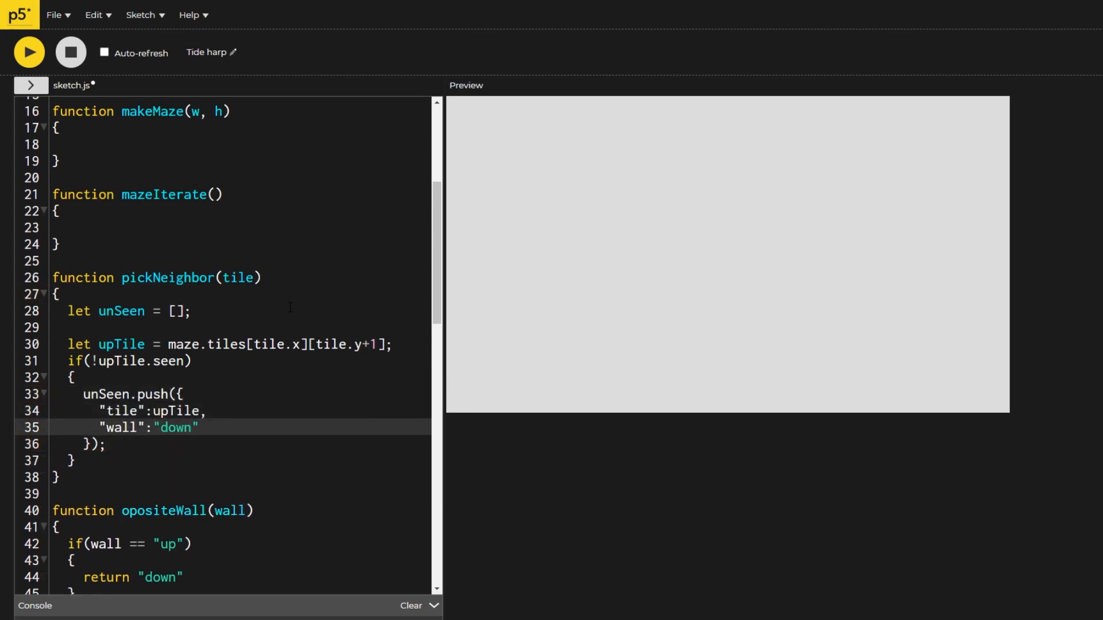
{"action": "left_click_drag", "start_coordinate": [67, 343], "coordinate": [78, 460]}
{"action": "key", "text": "ctrl+c"}
{"action": "key", "text": "ctrl+v"}
{"action": "key", "text": "ctrl+v"}
{"action": "key", "text": "ctrl+v"}
{"action": "double_click", "coordinate": [121, 204]}
{"action": "type", "text": "downTiledown"}
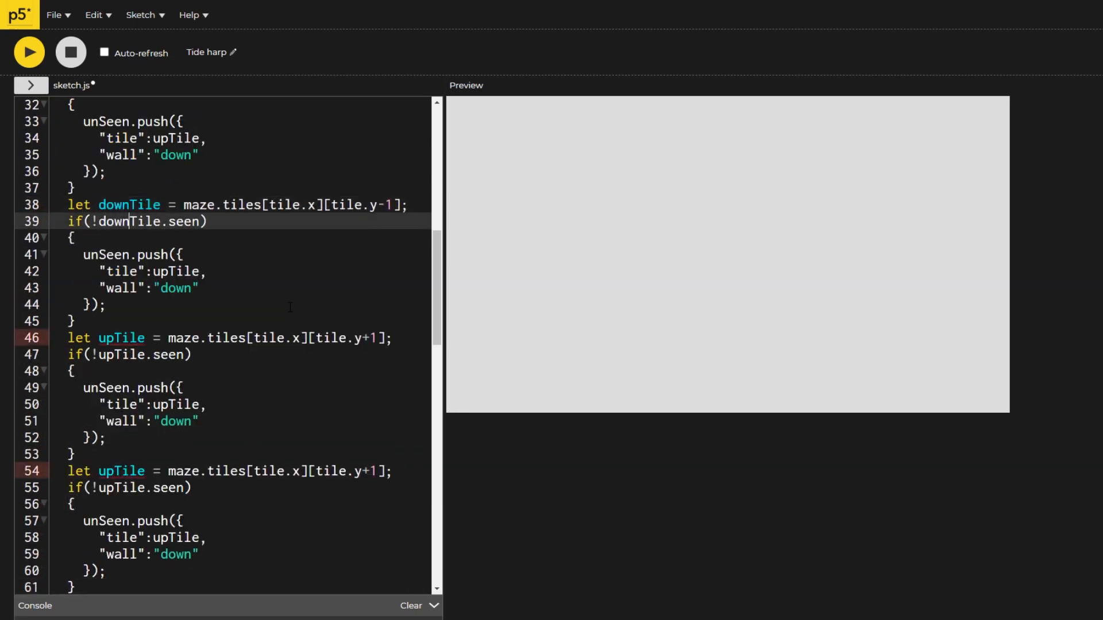
{"action": "type", "text": "downuprightTilex+1][tile.y];rightTiler"}
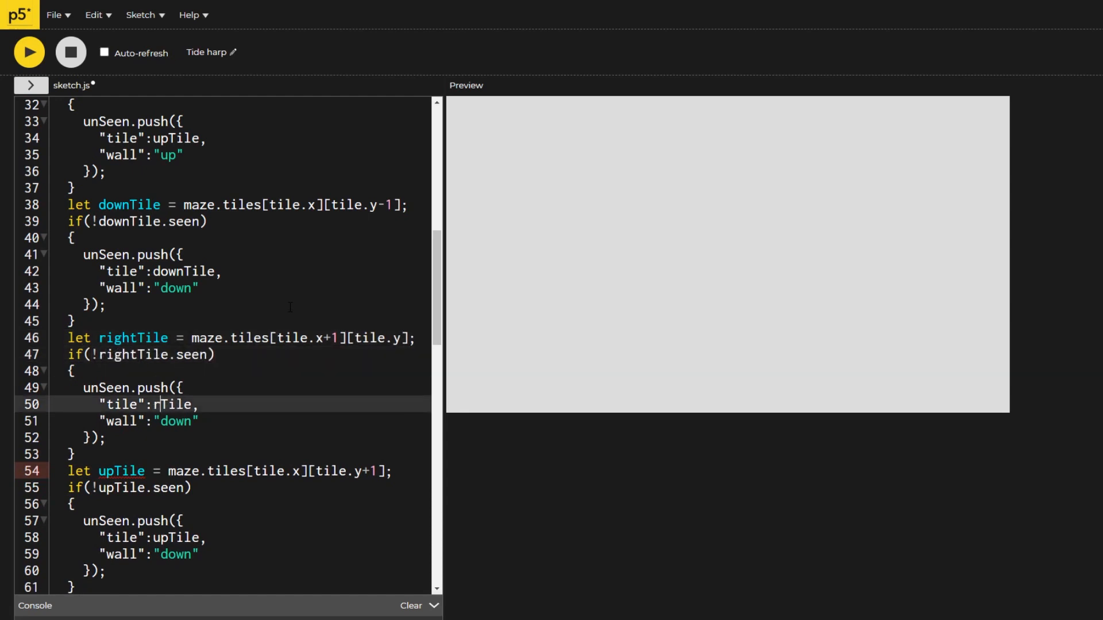
{"action": "type", "text": "ightTilerightleftTilex-1][tile.y];leftTilelef"}
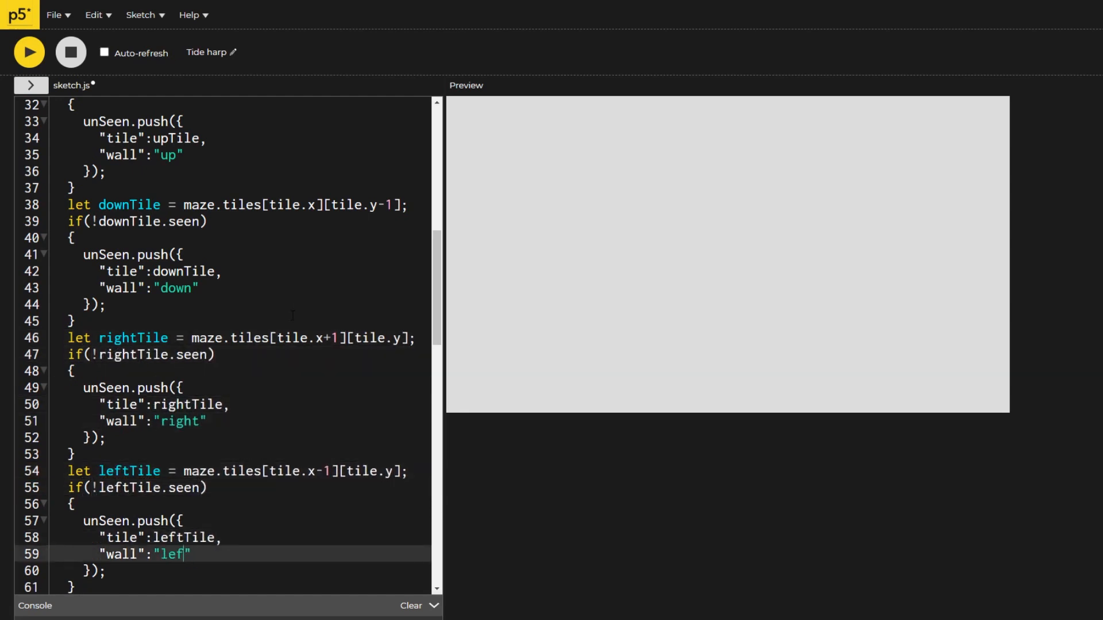
{"action": "type", "text": "t"}
{"action": "type", "text": "  if(unSeen.length == 0) { return null; }  return"}
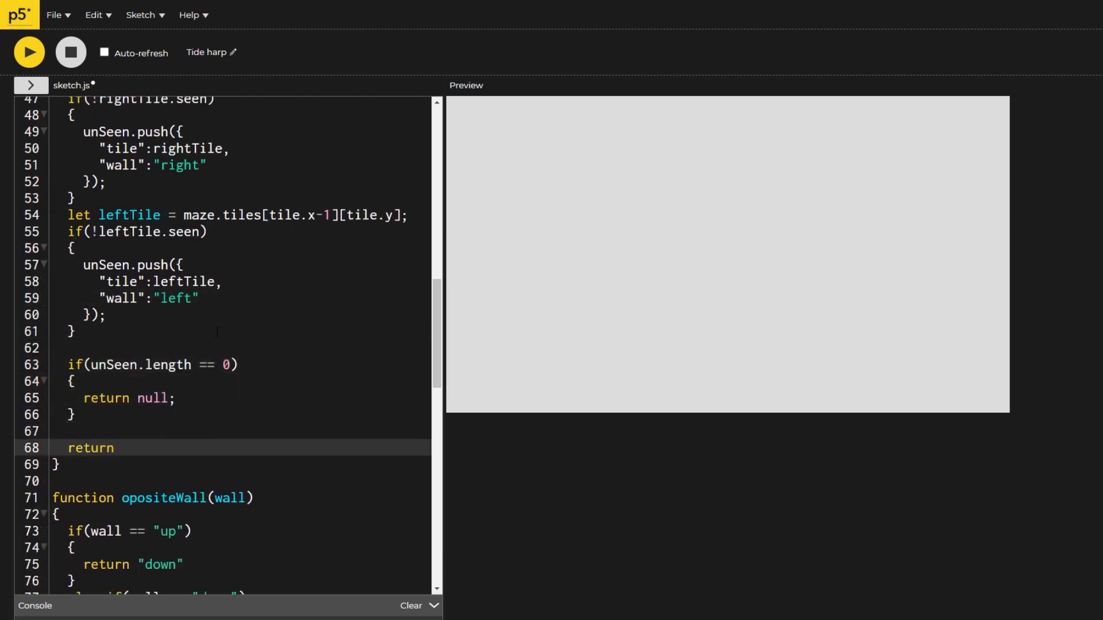
{"action": "type", "text": " unSeen[Math.floor"}
{"action": "type", "text": "()*unSeen.length "}
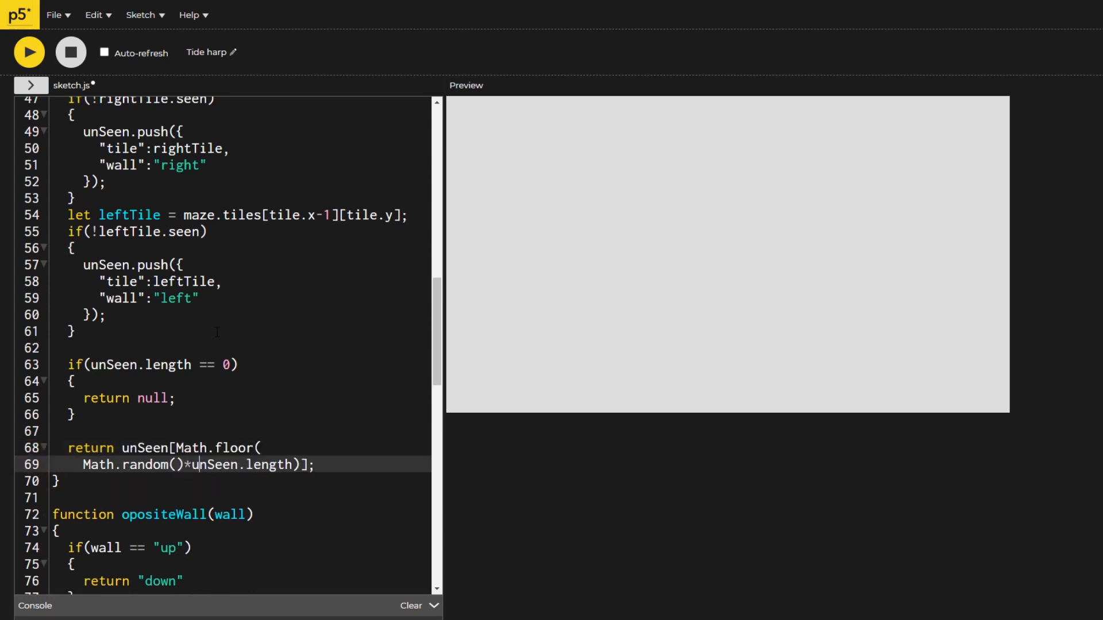
{"action": "type", "text": " ;"}
{"action": "scroll", "coordinate": [224, 344], "scroll_direction": "up", "scroll_amount": 15}
In makeMaze, build the maze object with nested loops creating fully walled tiles.
{"action": "left_click", "coordinate": [104, 320]}
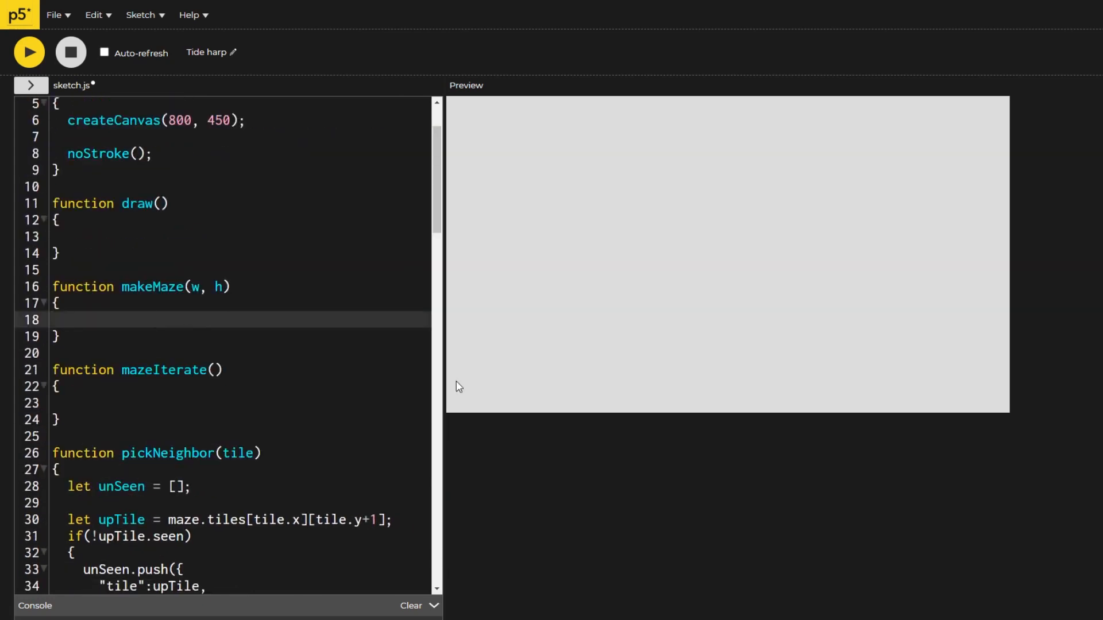
{"action": "type", "text": "maze =  { \"\"stack"}
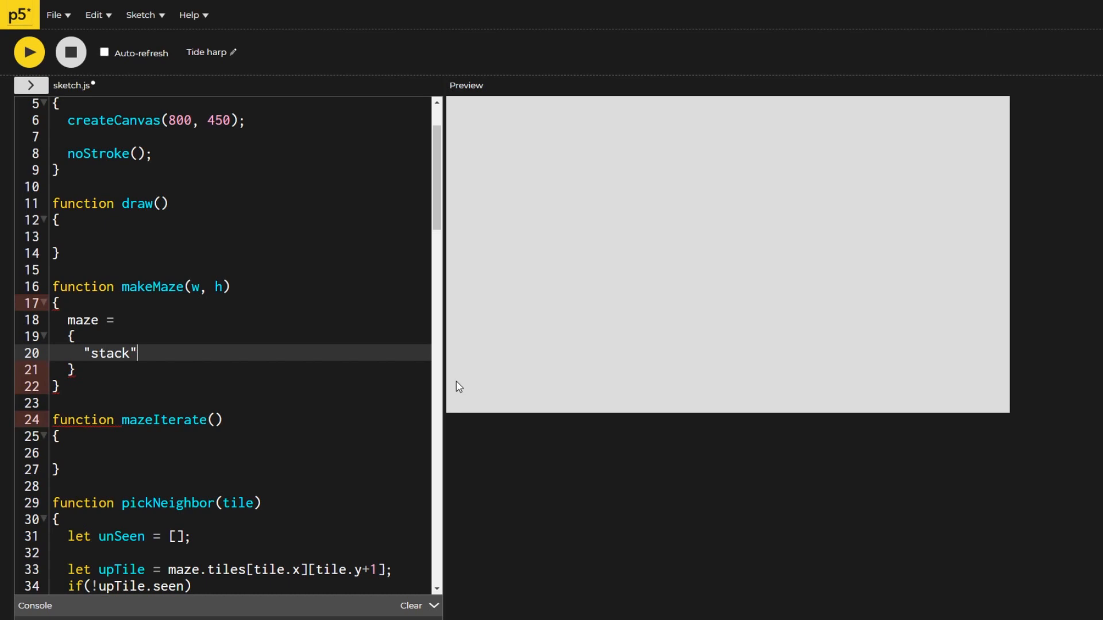
{"action": "type", "text": "\""}
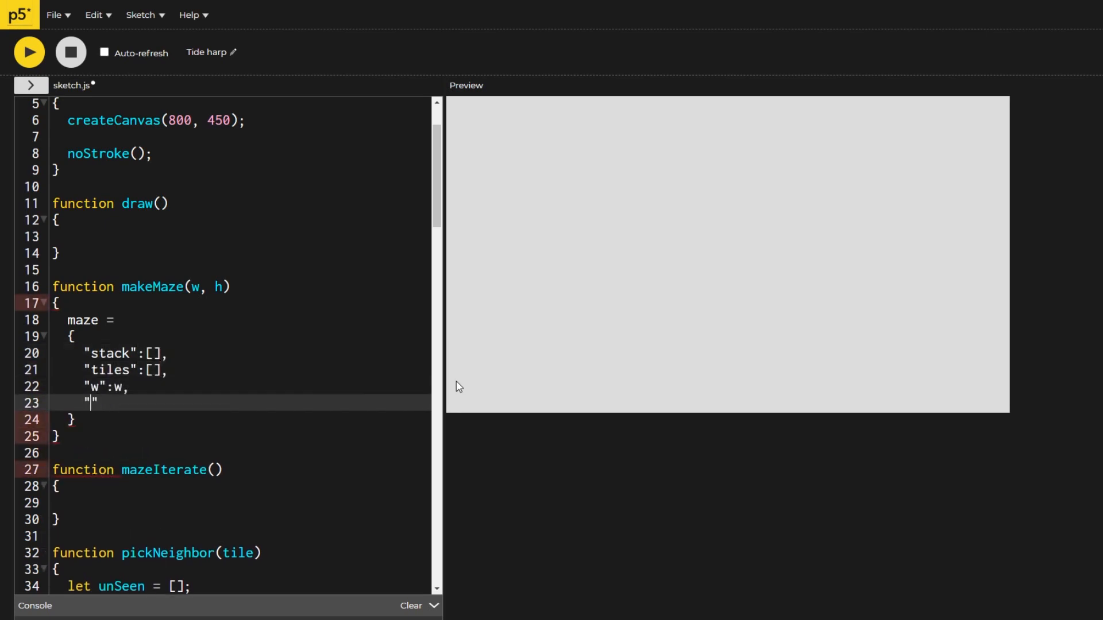
{"action": "type", "text": ":[], \"tiles\":[], \"w\":w, \"\"h\":h };"}
{"action": "scroll", "coordinate": [224, 345], "scroll_direction": "down", "scroll_amount": 5}
{"action": "type", "text": "for"}
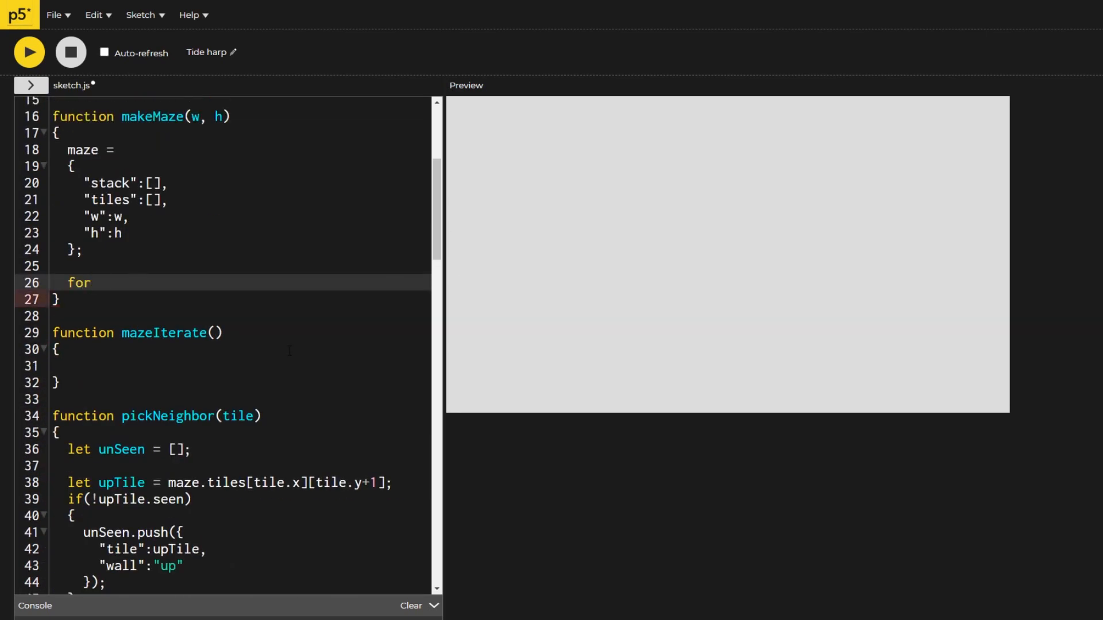
{"action": "type", "text": "(let i = 0; i < w; i++) {  }"}
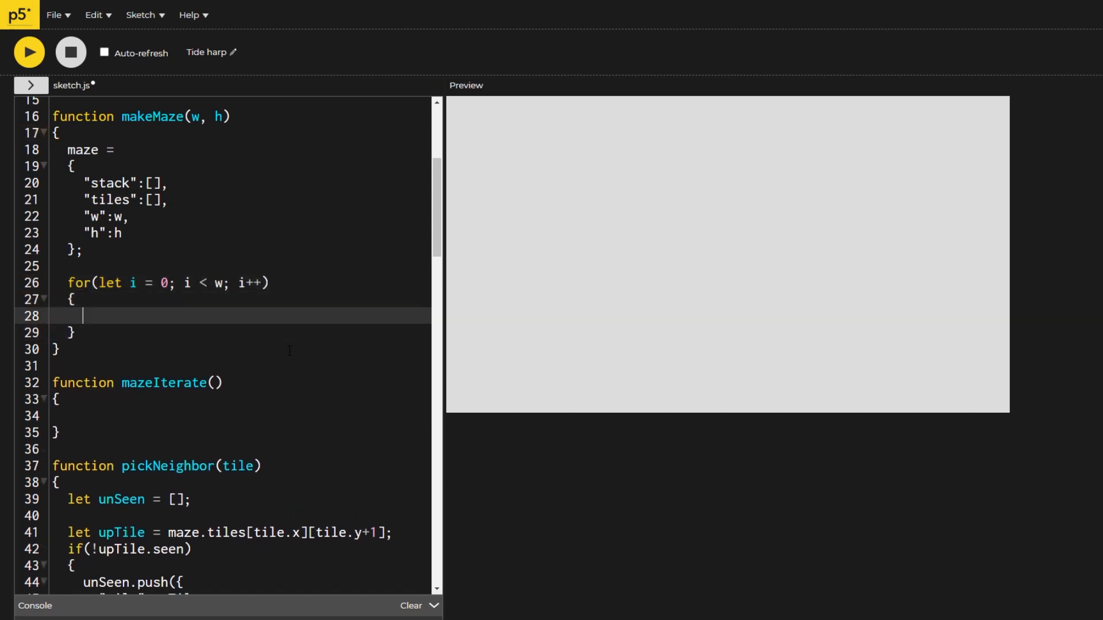
{"action": "type", "text": "[i] = [];"}
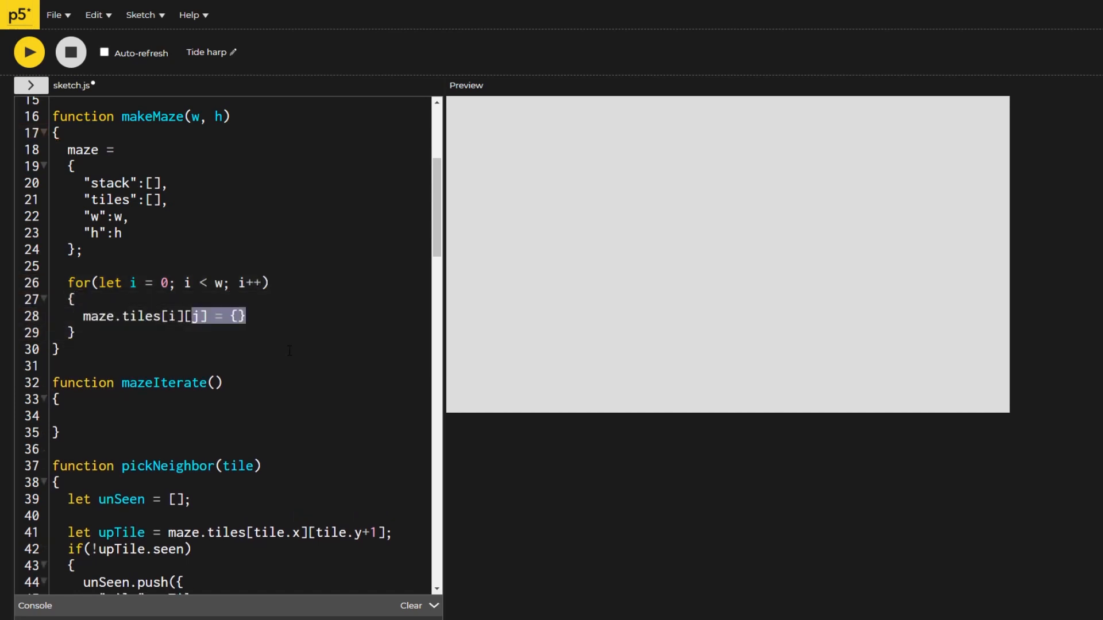
{"action": "type", "text": "[];"}
{"action": "key", "text": "Return"}
{"action": "type", "text": "for(let j = 0; j < h; j++)"}
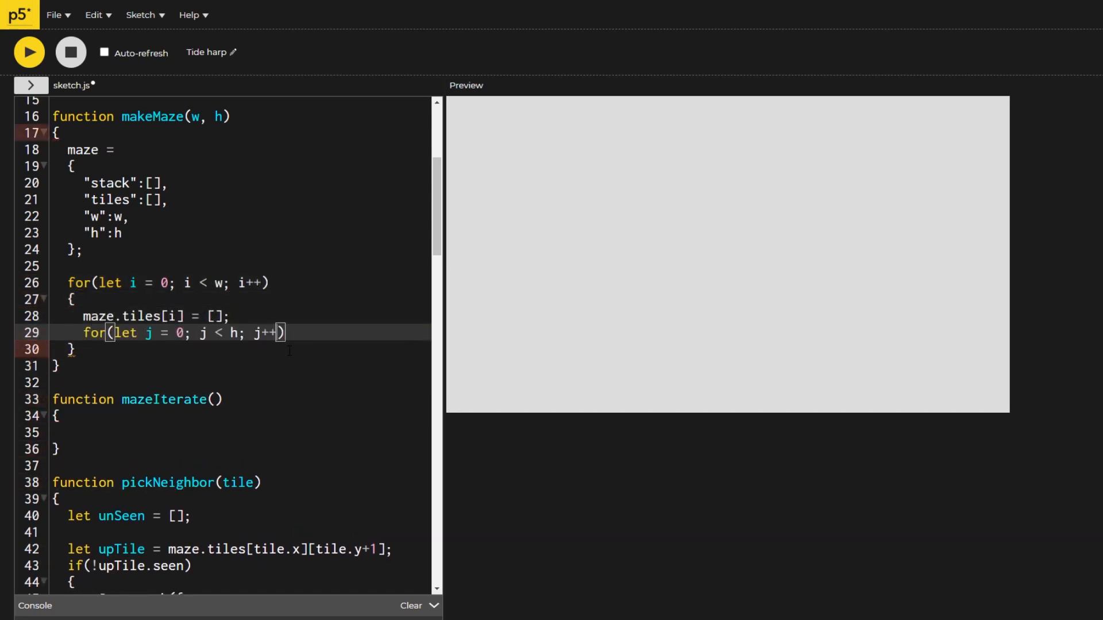
{"action": "type", "text": " {  }"}
{"action": "key", "text": "Up"}
{"action": "type", "text": "j] ="}
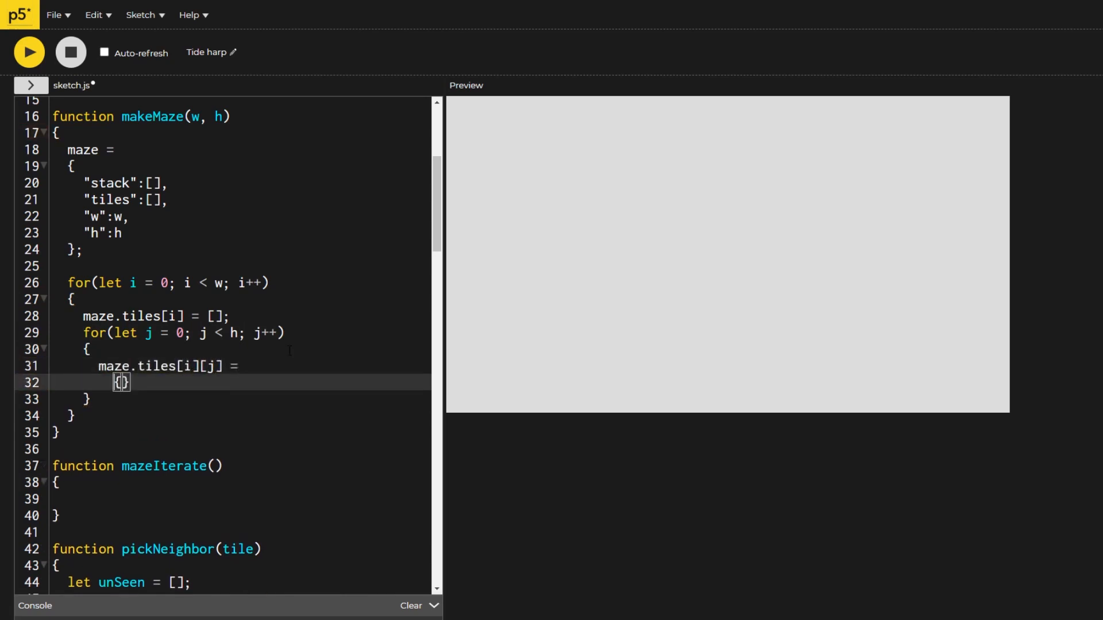
{"action": "type", "text": " {  }"}
{"action": "key", "text": "Up"}
{"action": "type", "text": "\"\":\"\"ll\", \"\""}
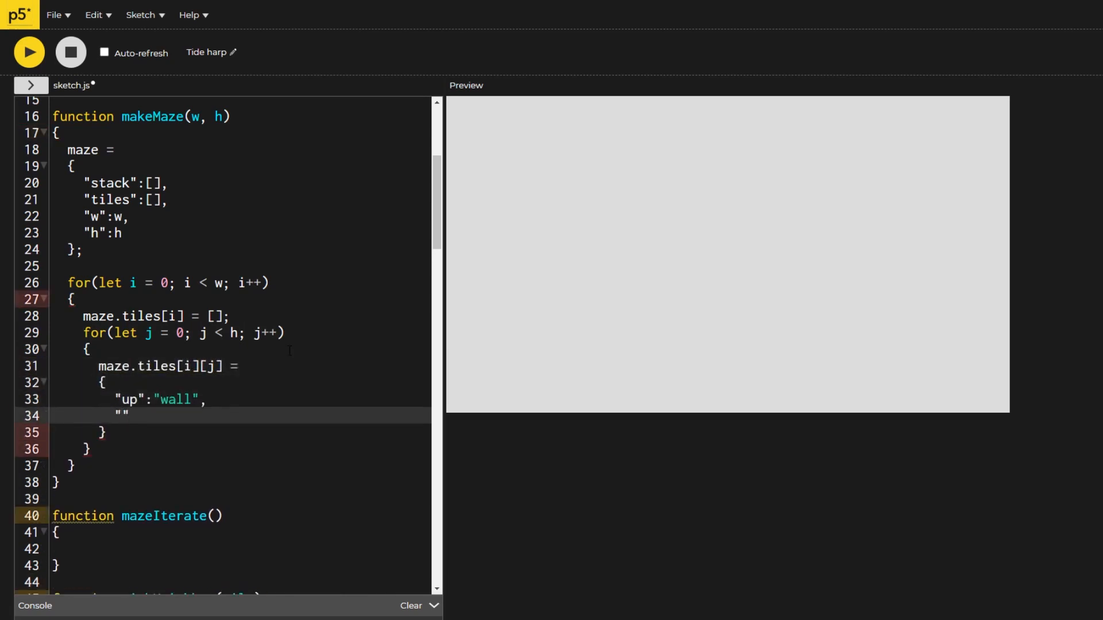
{"action": "type", "text": "down\":\"wall\","}
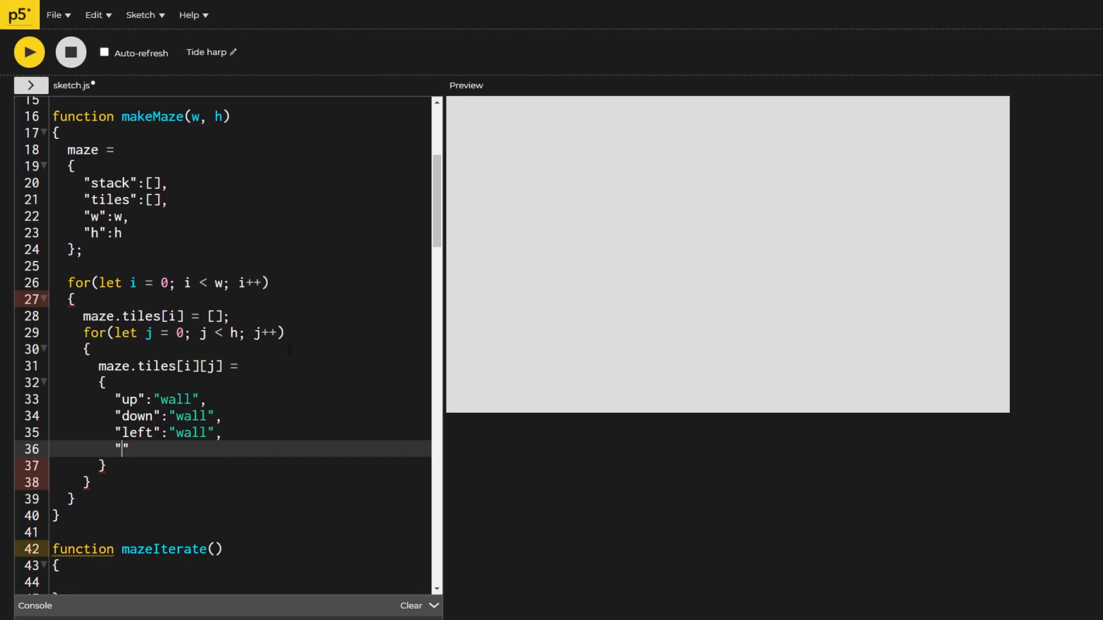
{"action": "type", "text": " \"\"left\":\"wall\", \"\"\"wall\", \"isStart\":false, "}
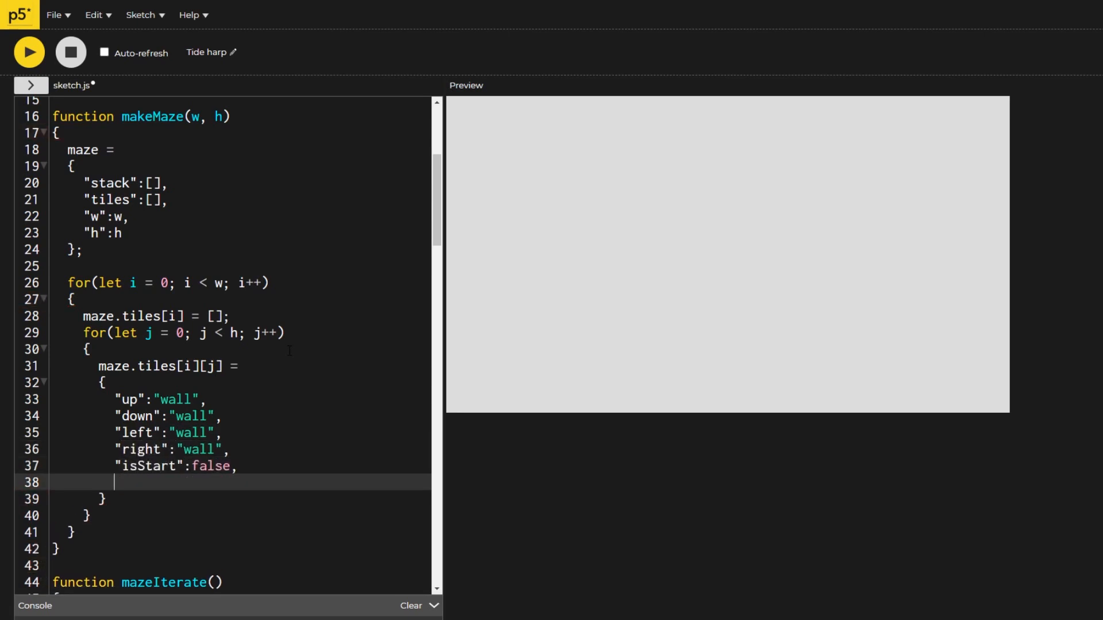
{"action": "type", "text": "\"isCurrent\":false,"}
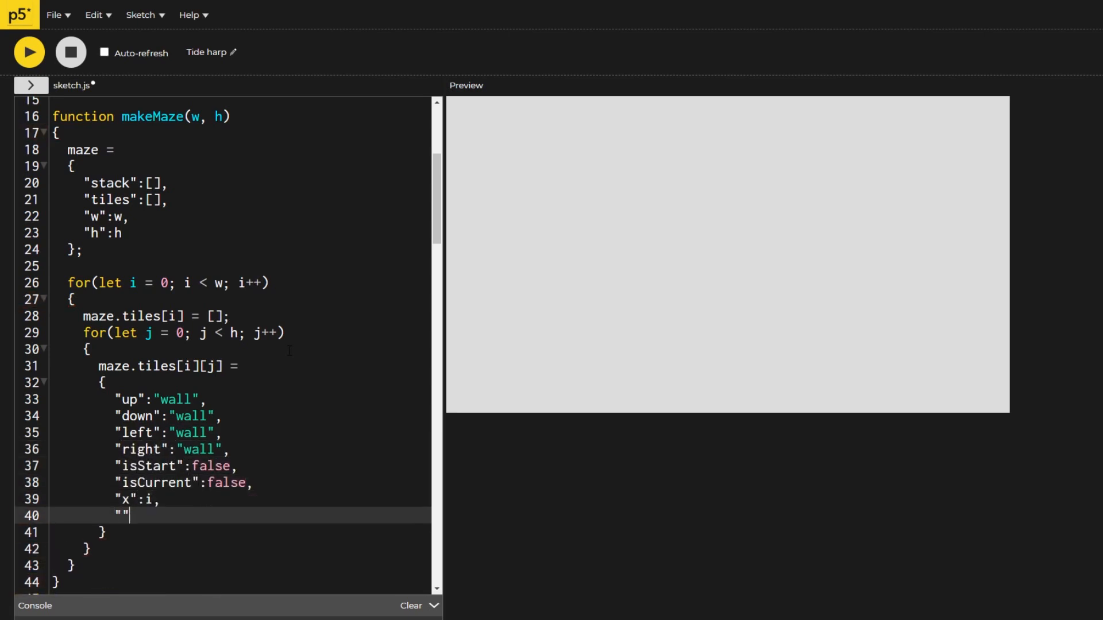
{"action": "type", "text": " \"x\":i, \"y\":j, \"seen\":false } if"}
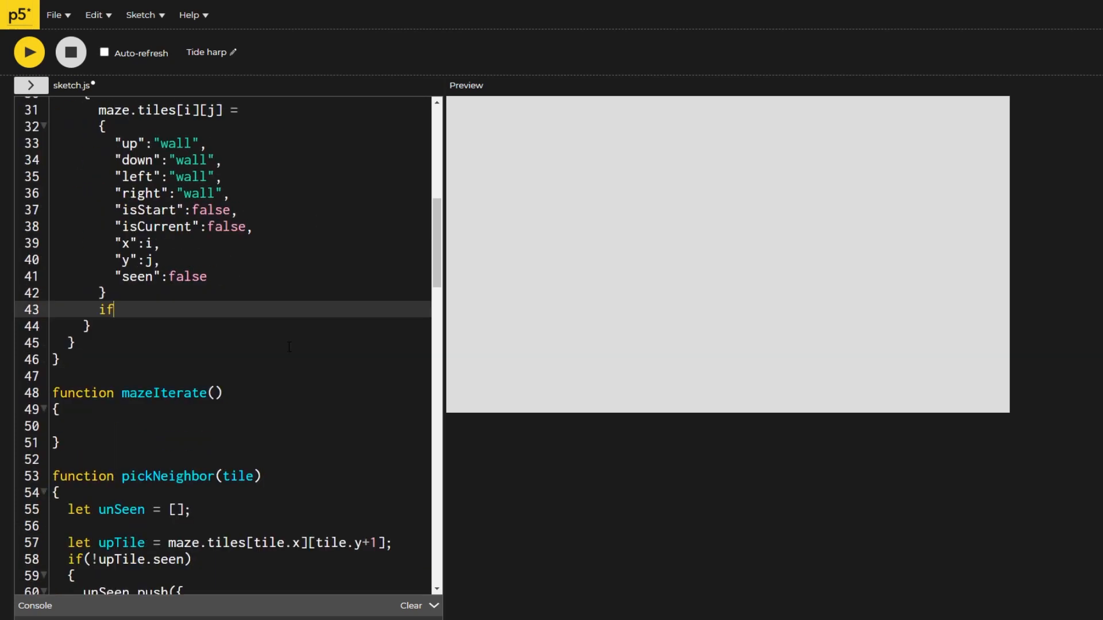
{"action": "type", "text": "0 || i == w-1"}
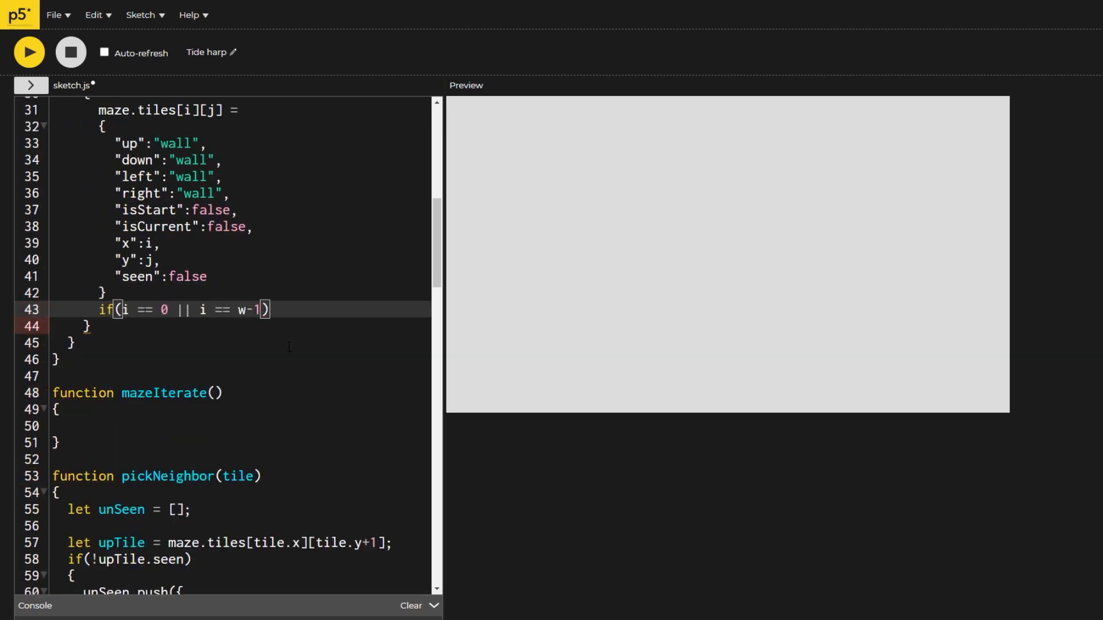
{"action": "type", "text": " || j == 0 || j == h-1  {"}
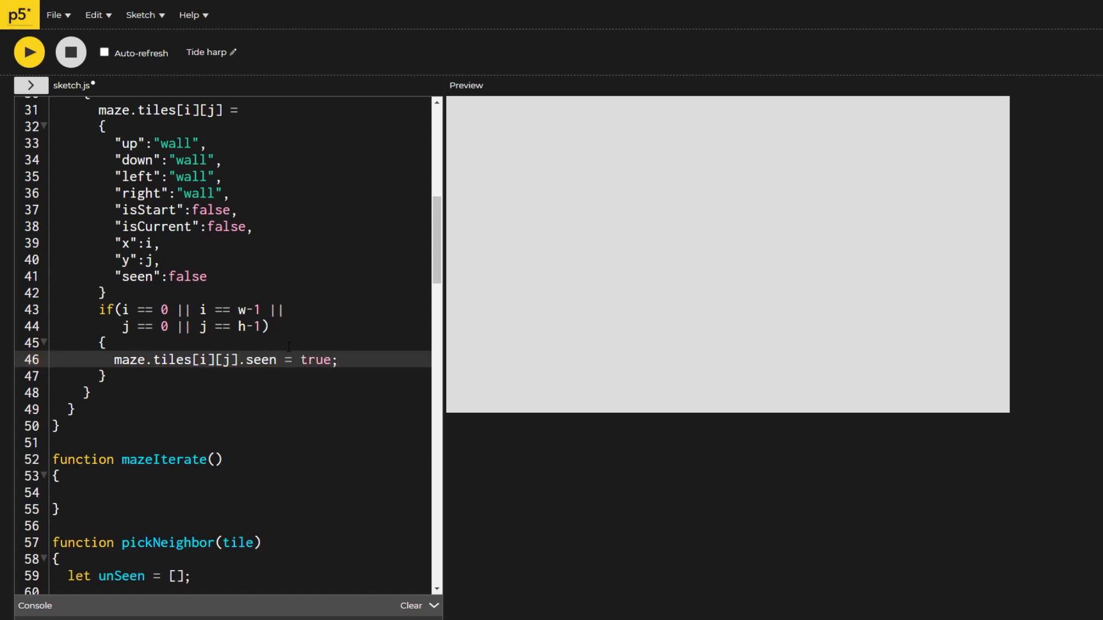
Mark border tiles seen and set start tile [1][1] with isCurrent, isStart, seen, pushed onto the stack.
{"action": "left_click", "coordinate": [78, 410]}
{"action": "type", "text": "maze.tiles"}
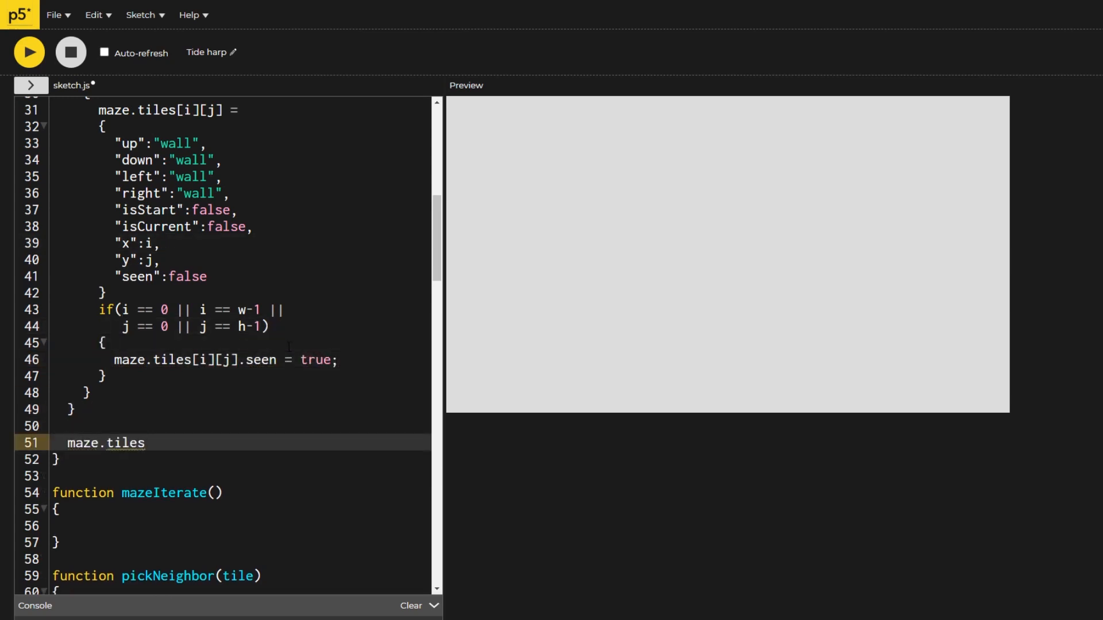
{"action": "type", "text": "t = true;"}
{"action": "key", "text": "Return"}
{"action": "type", "text": "maze.tiles["}
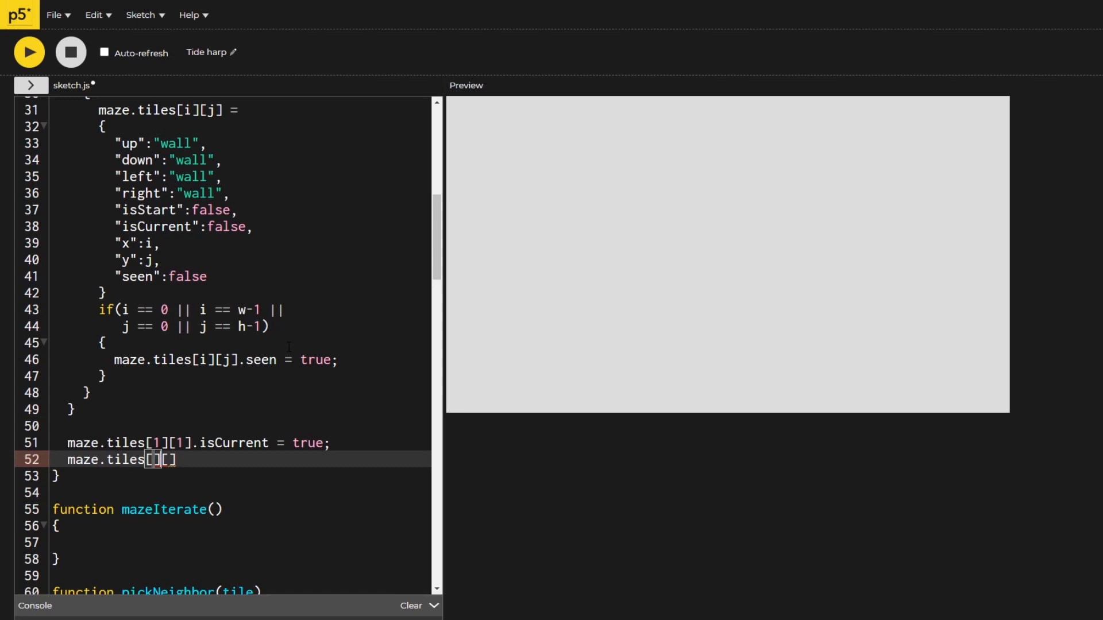
{"action": "type", "text": "1][1].isStart = true;"}
{"action": "key", "text": "Return"}
{"action": "type", "text": "maze.tiles[1][1"}
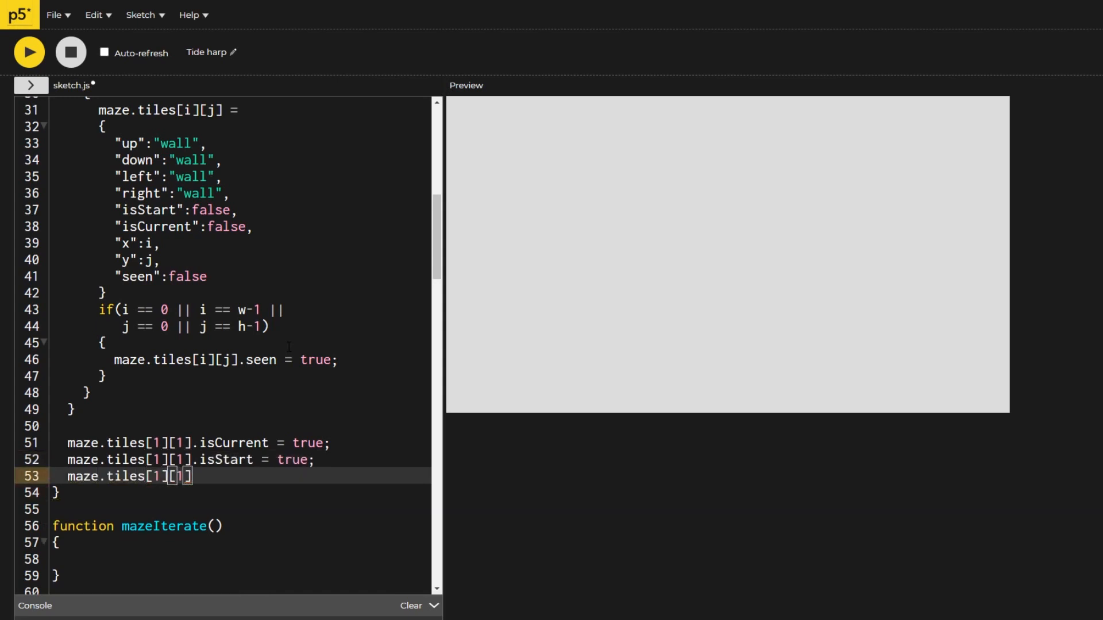
{"action": "type", "text": "e;"}
{"action": "key", "text": "Return"}
{"action": "type", "text": "maze.stack.push(maze"}
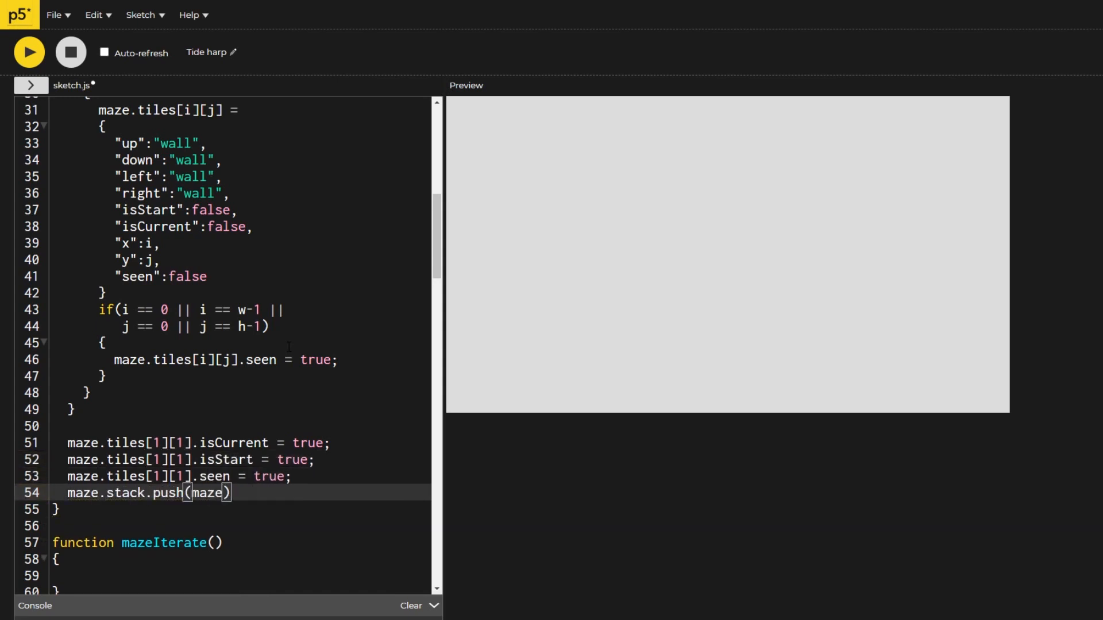
{"action": "type", "text": ".tiles[1][1"}
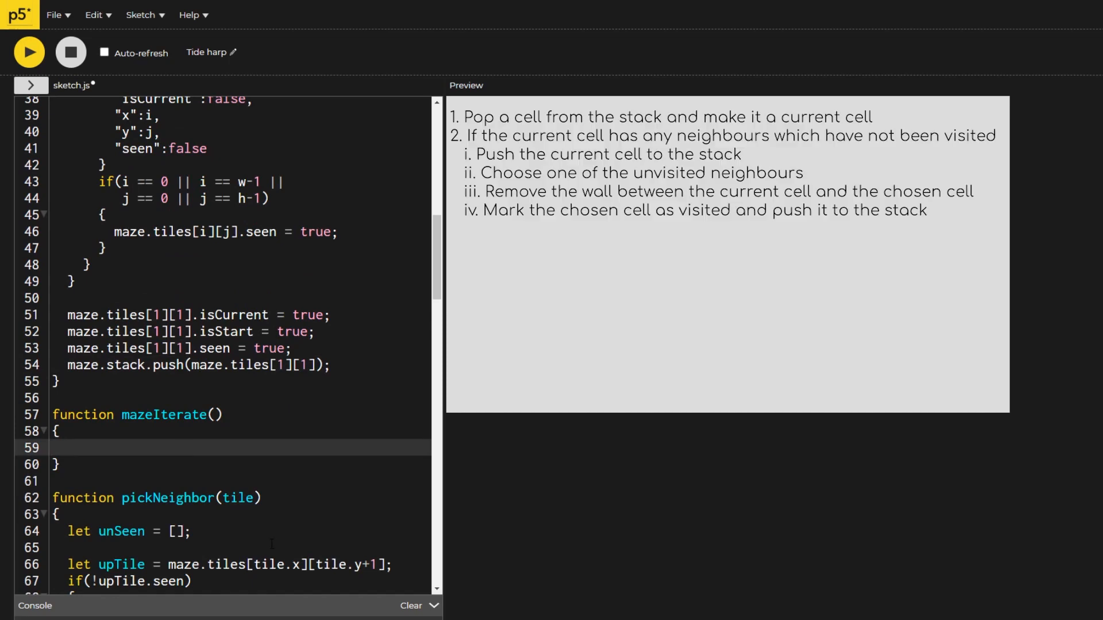
In mazeIterate, pop the stack, call pickNeighbor and begin the found-neighbour block.
{"action": "key", "text": "Return"}
{"action": "key", "text": "Return"}
{"action": "type", "text": "let tileAndWall ="}
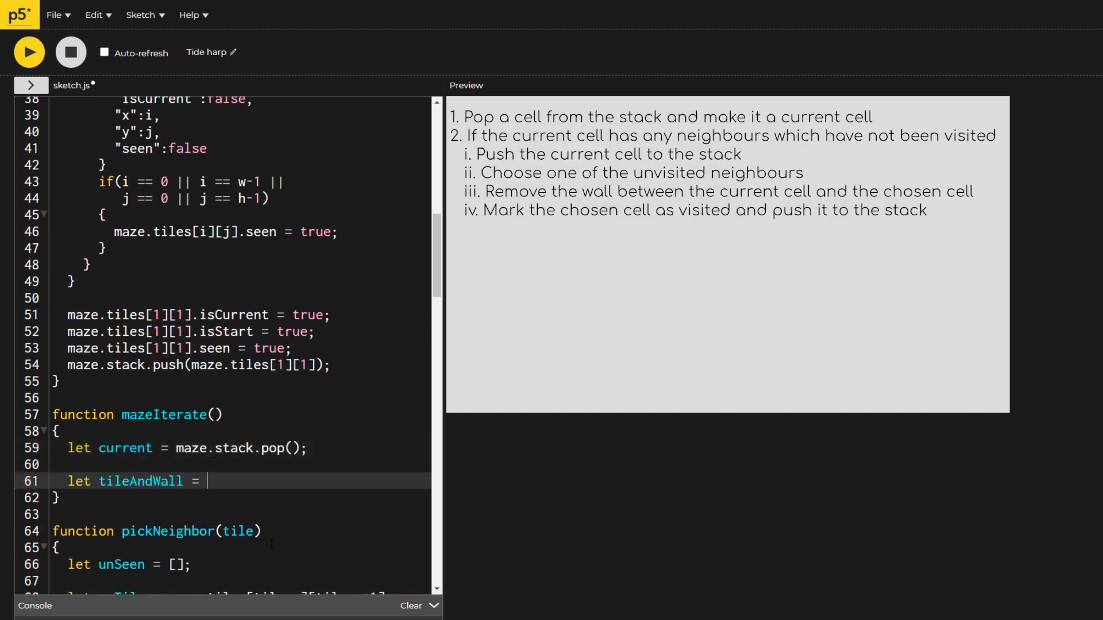
{"action": "key", "text": "BackSpace"}
{"action": "type", "text": ";"}
{"action": "key", "text": "Return"}
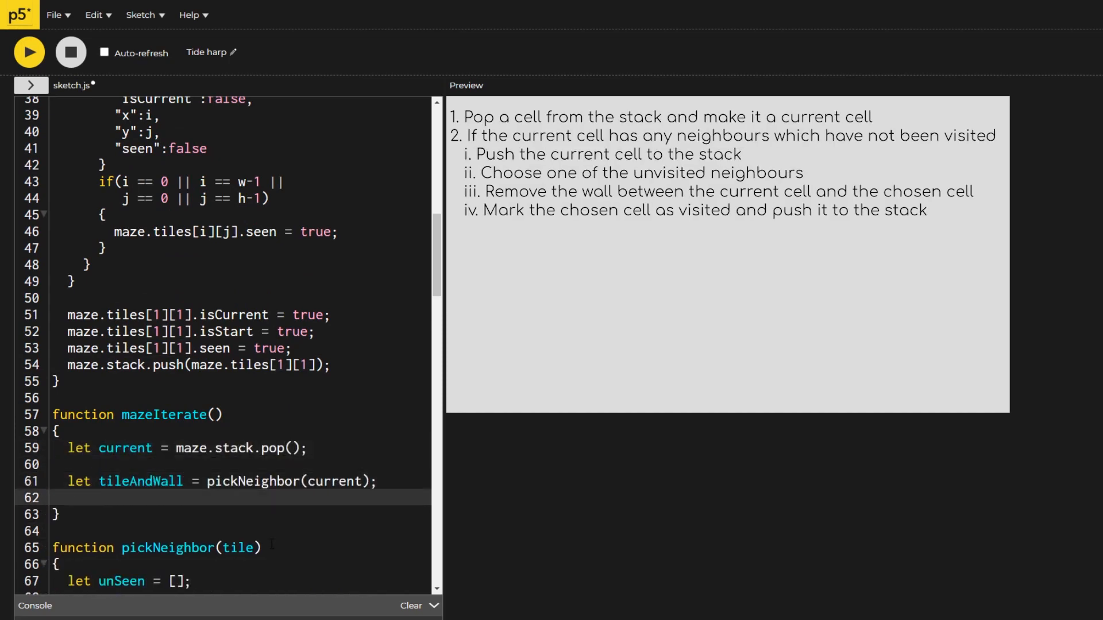
{"action": "type", "text": "if(tileAndWall"}
{"action": "key", "text": "Return"}
{"action": "type", "text": "{"}
{"action": "key", "text": "Return"}
{"action": "type", "text": "maze.stack"}
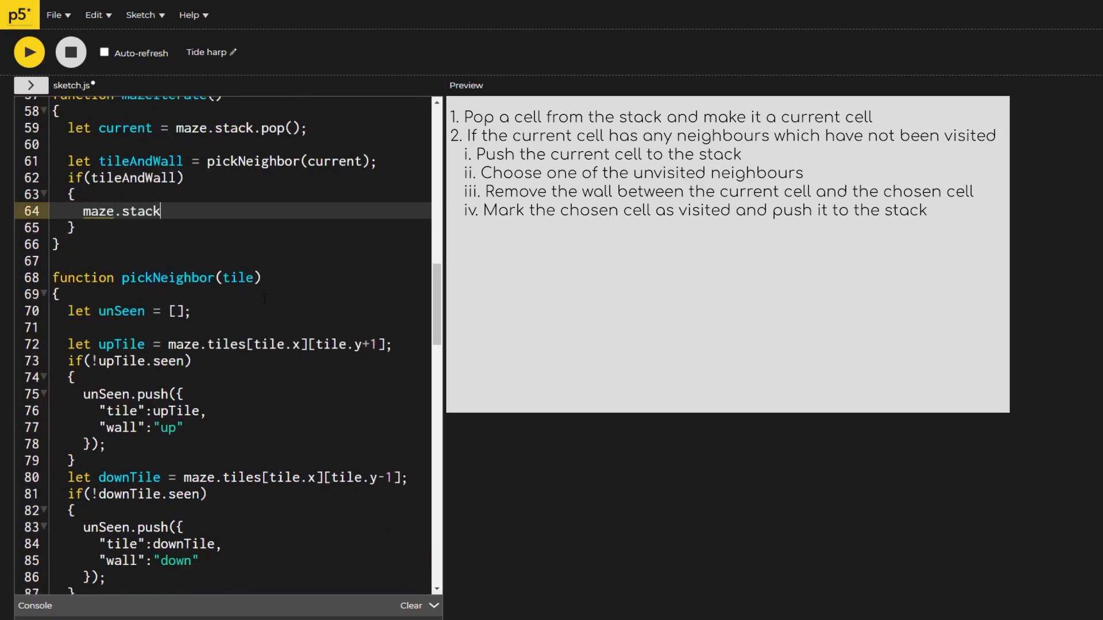
{"action": "type", "text": ".push(current"}
Push the current tile back, open the neighbour's wall and the current tile's opposite wall, mark seen.
{"action": "key", "text": "End"}
{"action": "type", "text": ";"}
{"action": "key", "text": "Return"}
{"action": "type", "text": ".tile[t"}
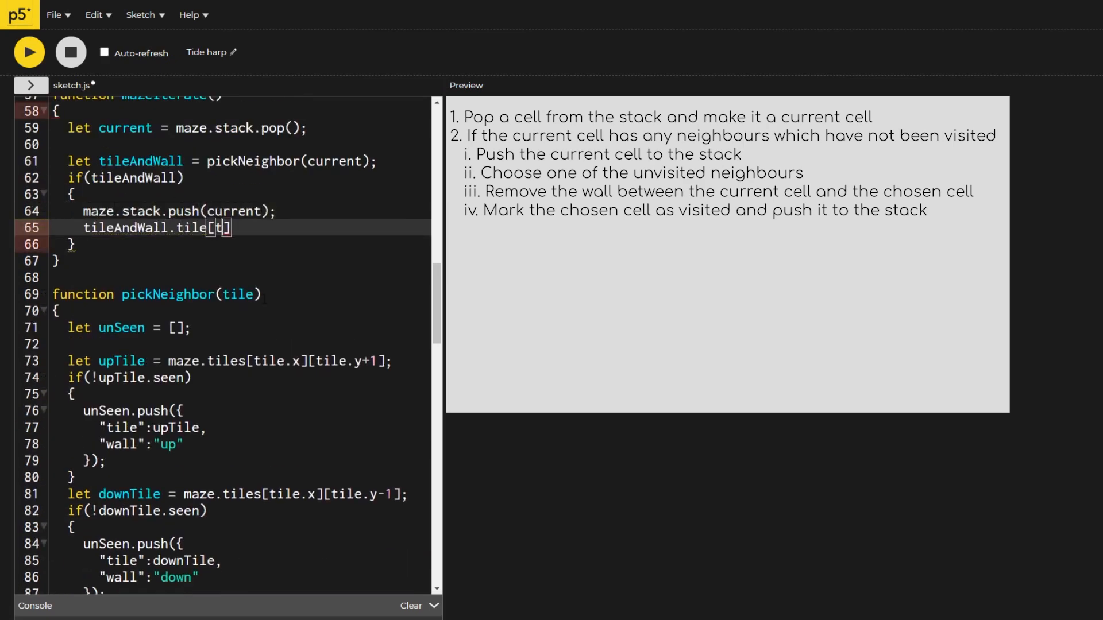
{"action": "type", "text": "ileAndWall.wall] = \"op"}
{"action": "type", "text": "en"}
{"action": "key", "text": "End"}
{"action": "type", "text": ";"}
{"action": "key", "text": "Return"}
{"action": "type", "text": "tileAndW"}
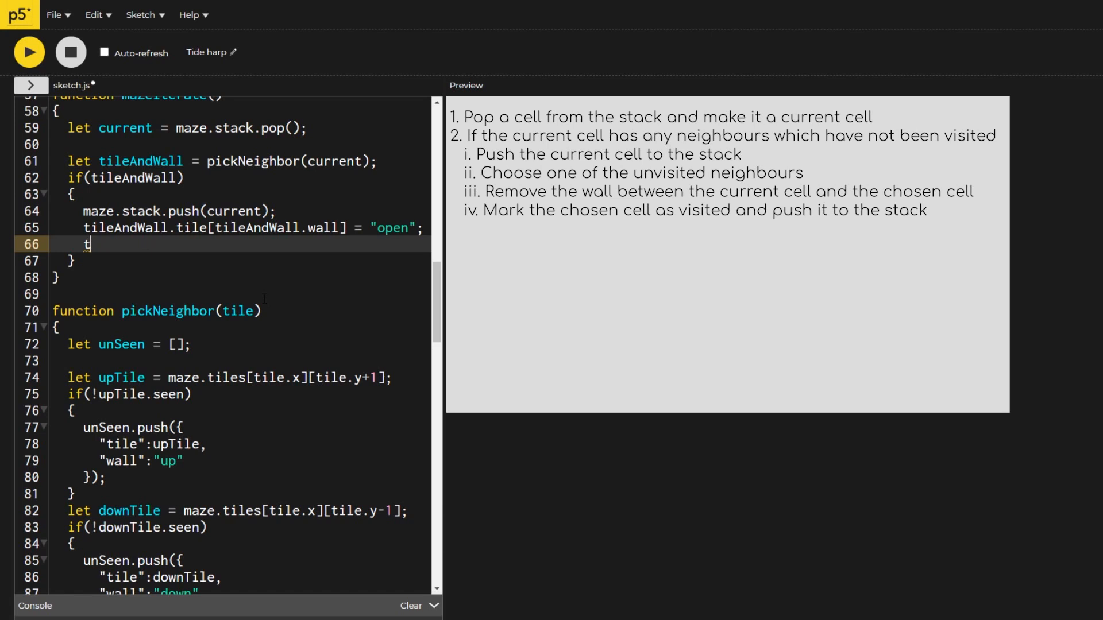
{"action": "key", "text": "BackSpace"}
{"action": "type", "text": "current[opositeWall(   tileAndWall.wall)"}
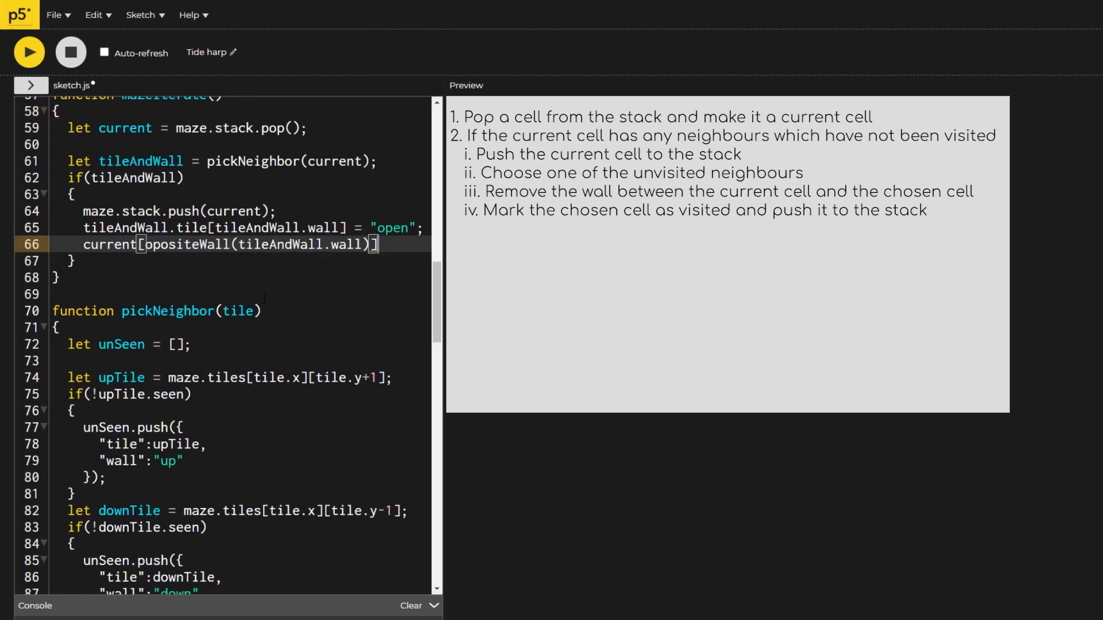
{"action": "type", "text": "] = \"open\";"}
{"action": "key", "text": "Return"}
{"action": "type", "text": "tileAndWall.tile.seen = t"}
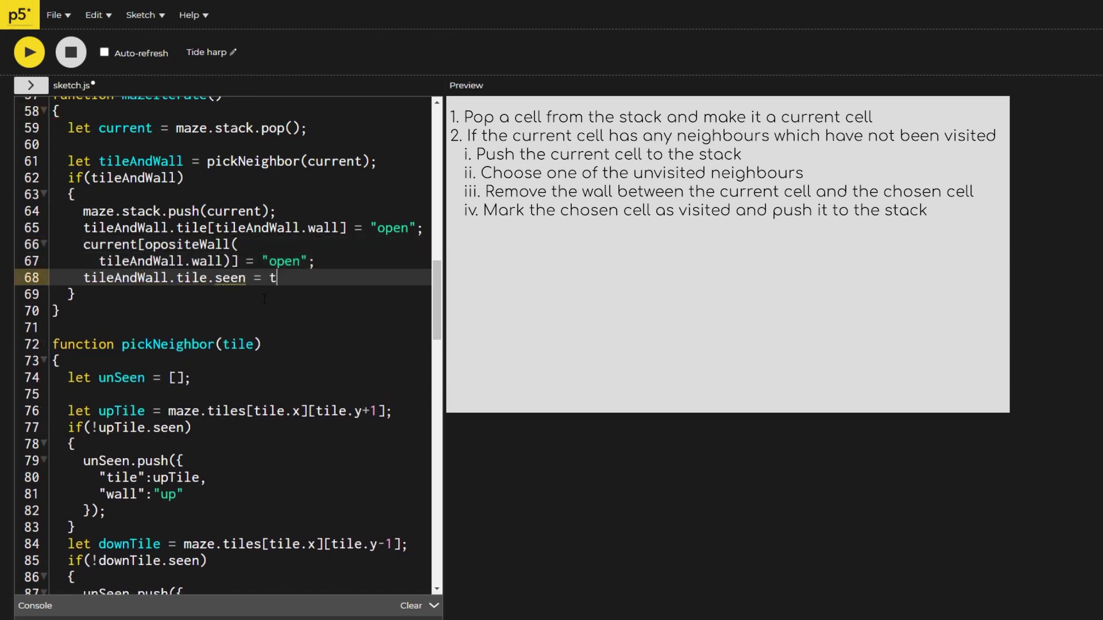
{"action": "type", "text": "rue;"}
{"action": "key", "text": "Return"}
{"action": "type", "text": "maze.stack.push(tile.isCurr"}
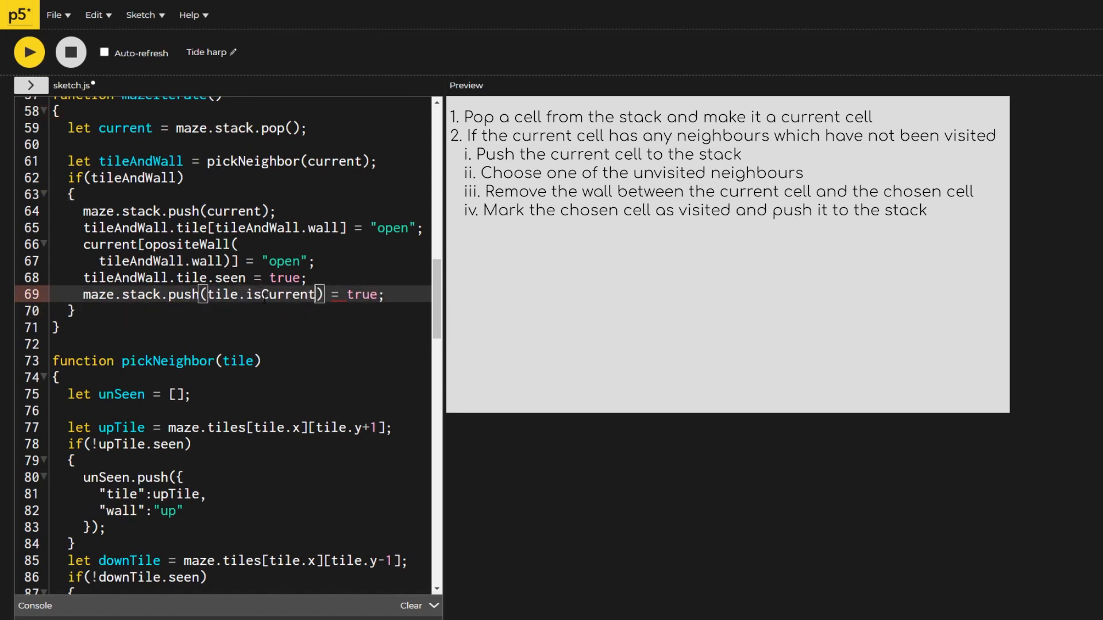
Push the chosen tile and set current.isCurrent=false, tile.isCurrent=true.
{"action": "key", "text": "ctrl+BackSpace"}
{"action": "key", "text": "ctrl+BackSpace"}
{"action": "key", "text": "ctrl+BackSpace"}
{"action": "type", "text": "tileAndWall.tile);"}
{"action": "key", "text": "Return"}
{"action": "key", "text": "Return"}
{"action": "type", "text": "current.isCurrent = fa"}
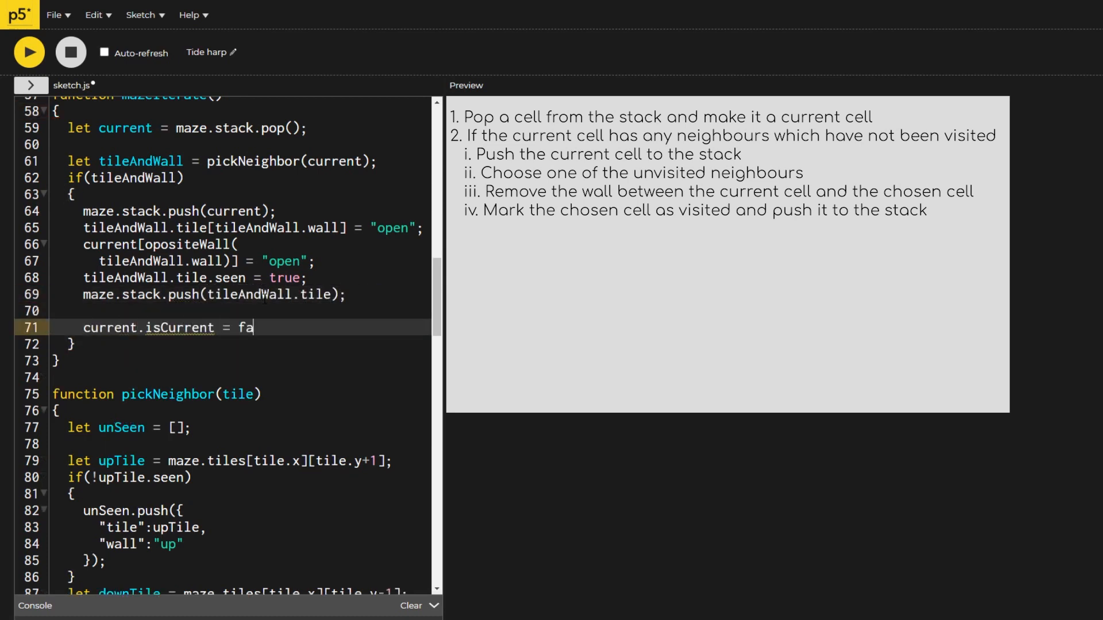
{"action": "type", "text": "lse;"}
{"action": "key", "text": "Return"}
{"action": "type", "text": "tile.isCurrent = true;"}
{"action": "key", "text": "Down"}
{"action": "key", "text": "Return"}
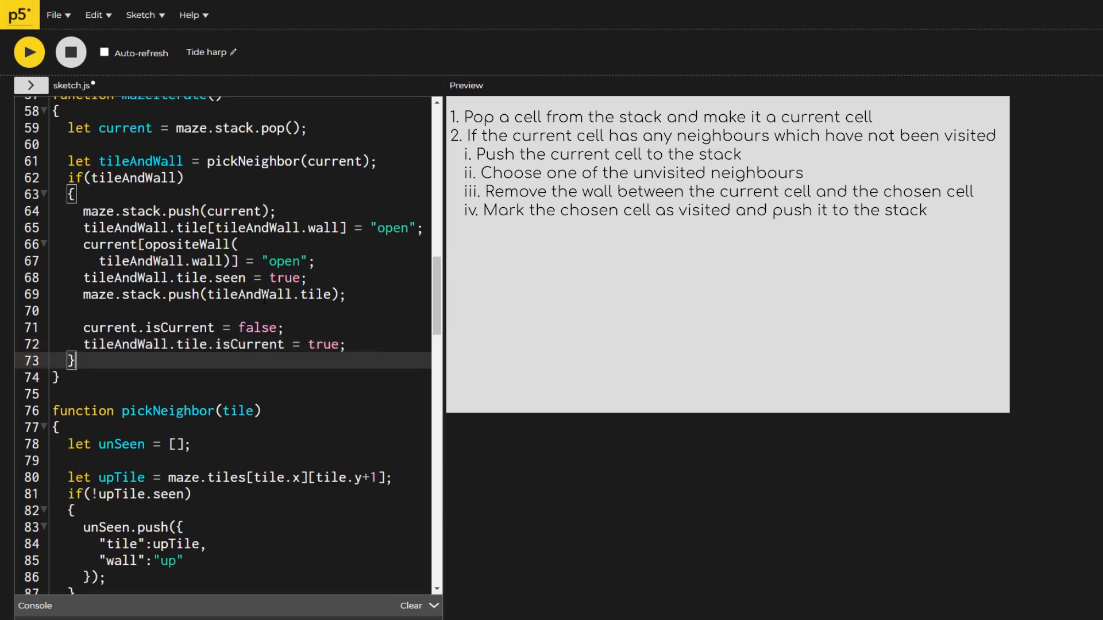
{"action": "type", "text": "else if()"}
Add else if(maze.stack.length != 0) marking the stack's last cell as current.
{"action": "key", "text": "Return"}
{"action": "type", "text": "{"}
{"action": "key", "text": "Return"}
{"action": "key", "text": "Up"}
{"action": "key", "text": "Up"}
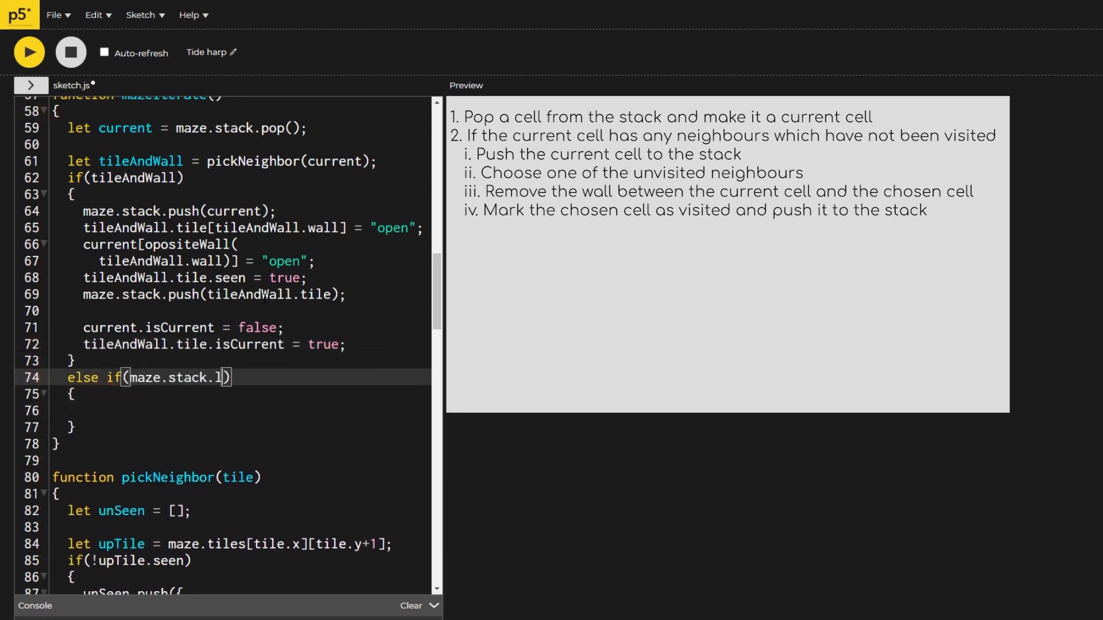
{"action": "type", "text": "ength != 0"}
{"action": "key", "text": "Down"}
{"action": "key", "text": "Down"}
{"action": "type", "text": "= false;"}
{"action": "key", "text": "Return"}
{"action": "type", "text": "maze."}
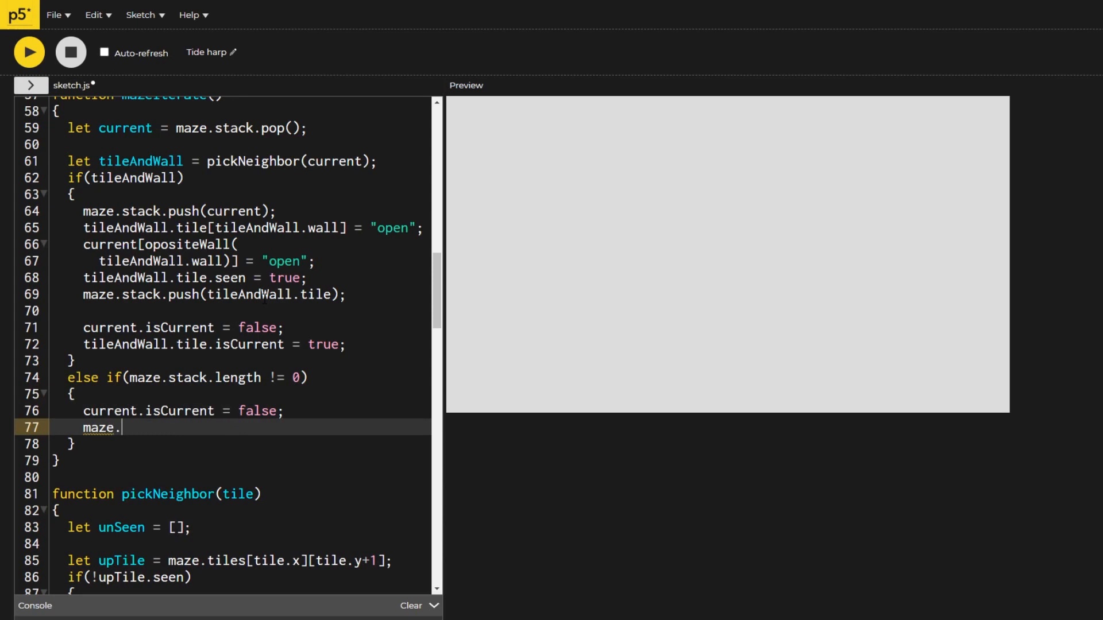
{"action": "type", "text": "stack[]maze.stack.length-1].isCurrent = true;"}
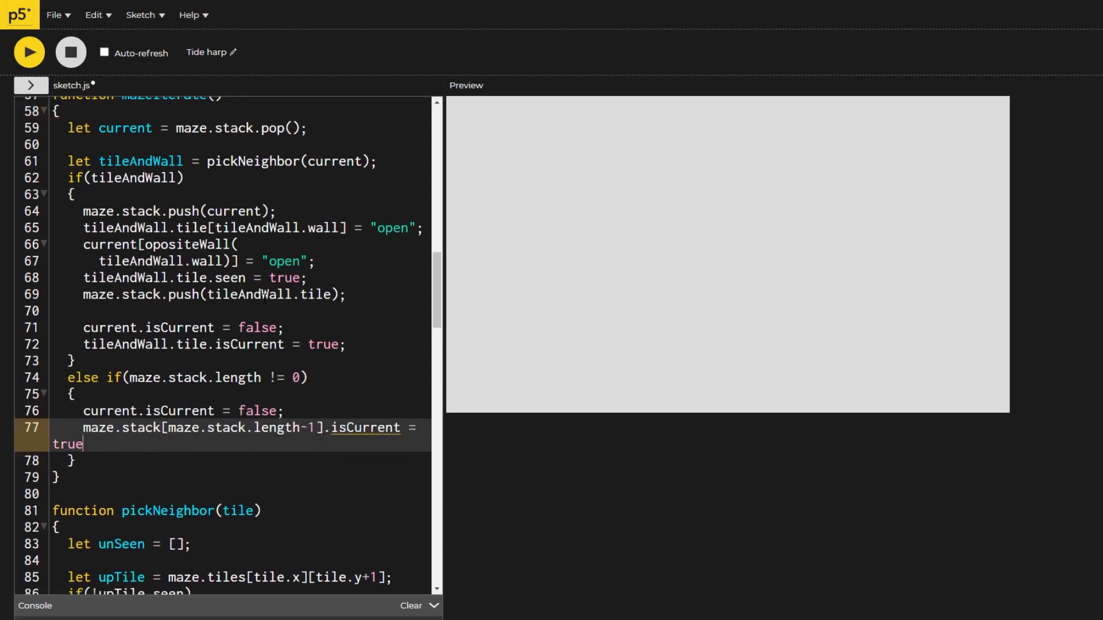
{"action": "key", "text": "shift+Tab"}
{"action": "scroll", "coordinate": [224, 344], "scroll_direction": "down", "scroll_amount": 20}
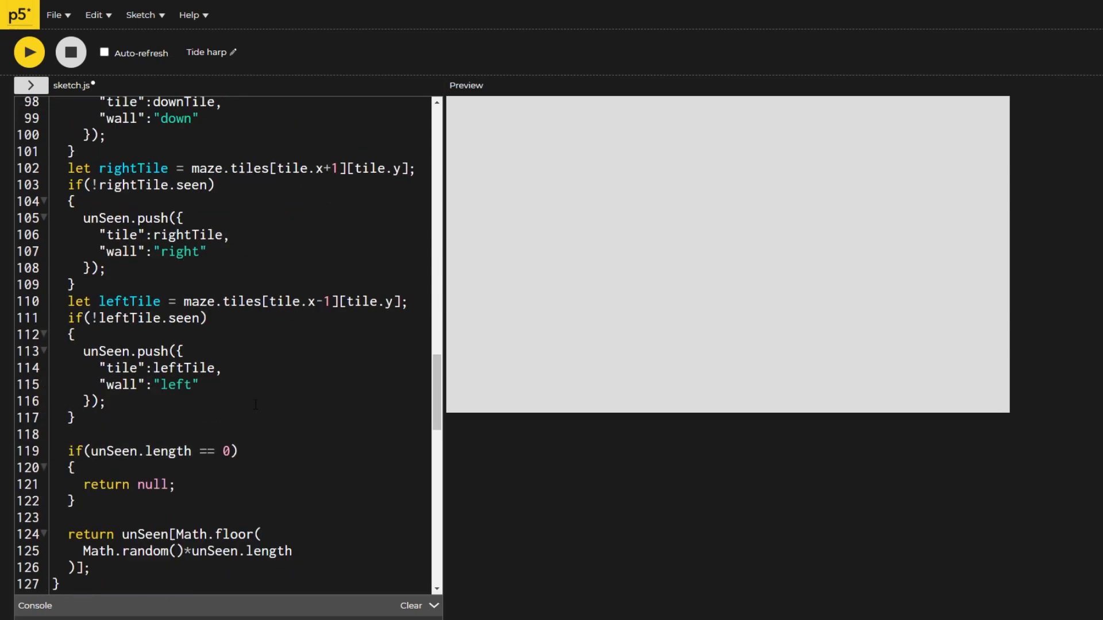
{"action": "type", "text": "for()push(); translate(); -res, -res{}"}
Write drawMaze with push, translate(-res,-res), nested loops calling drawTile(tile,i,j), pop.
{"action": "key", "text": "Return"}
{"action": "type", "text": "pop();"}
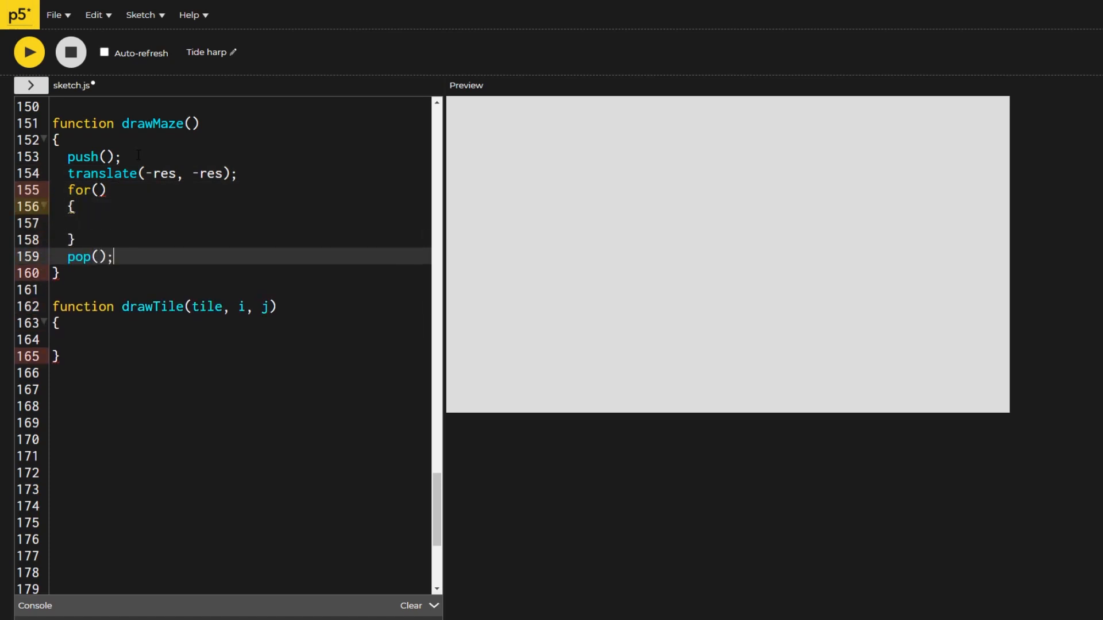
{"action": "type", "text": "let i = 0; i < maze.tiles.length; i++"}
{"action": "key", "text": "Return"}
{"action": "type", "text": "for(let j = 0; j < maze.tiles[i]"}
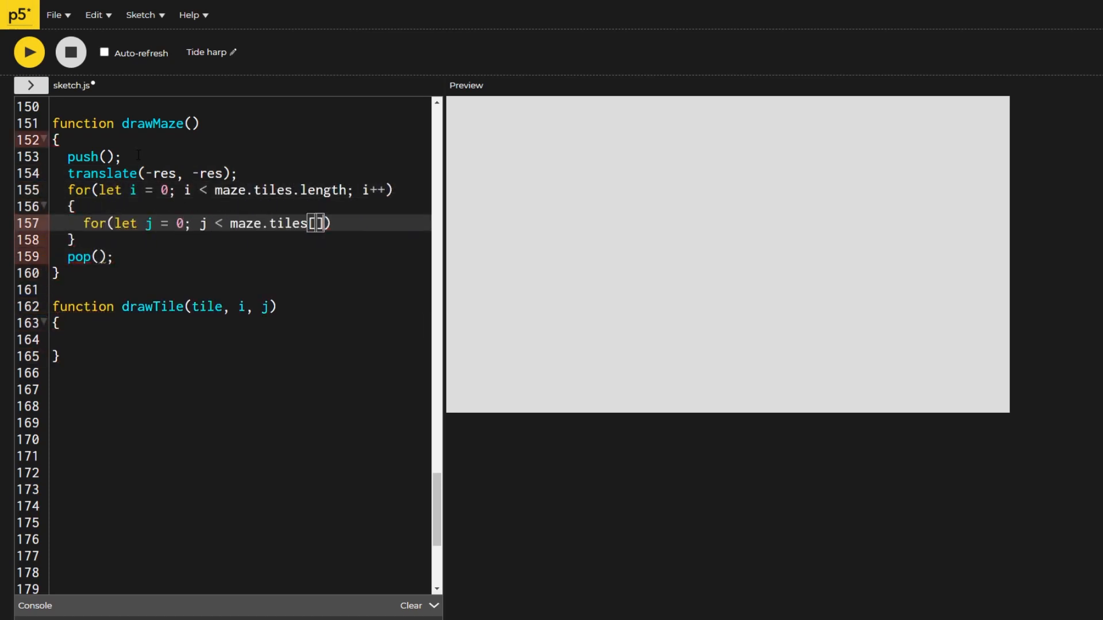
{"action": "type", "text": ".length, j++"}
{"action": "key", "text": "Return"}
{"action": "type", "text": "{       let tile = maze.tiles[i]["}
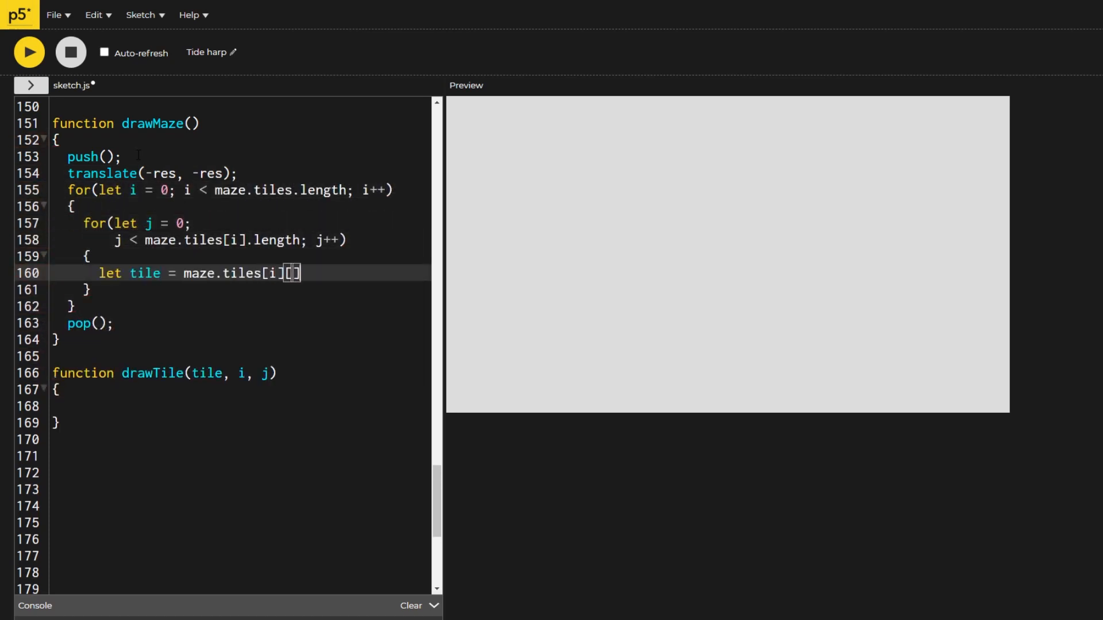
{"action": "type", "text": "j];       drawTile(tile, i, j);"}
{"action": "left_click", "coordinate": [86, 405]}
{"action": "type", "text": "strokeWeight(0);    if(tile.seen == true"}
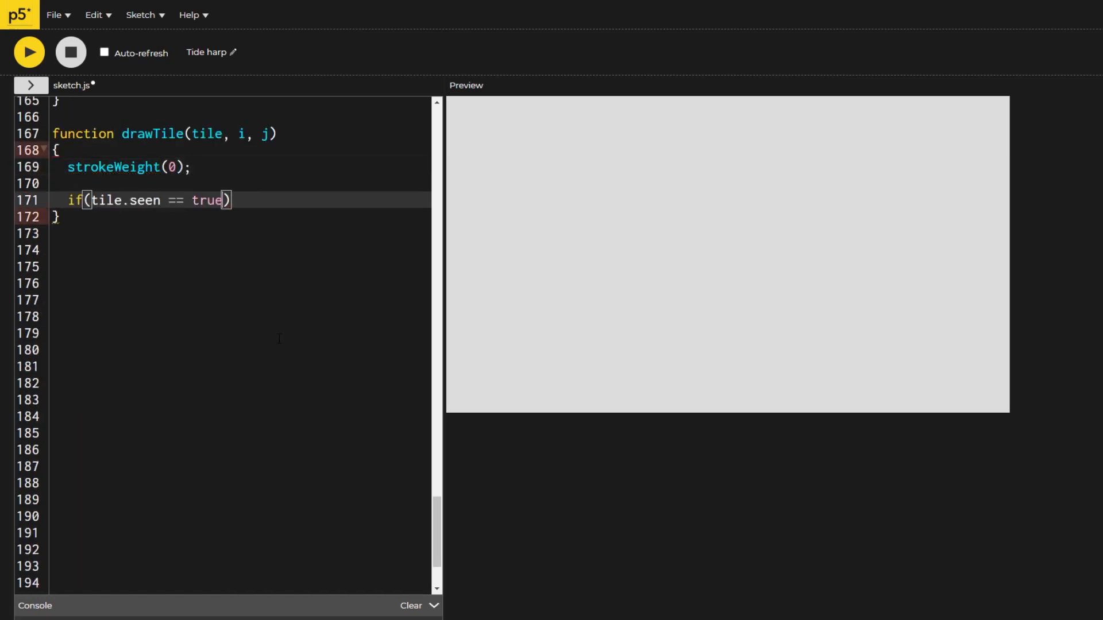
In drawTile, fill seen tiles black and add wall checks for the up/down/left/right sides.
{"action": "key", "text": "Return"}
{"action": "type", "text": "{     fill(0);     square(i*res, j*res, res);      strokeWeight(2);     stroke(\"whit"}
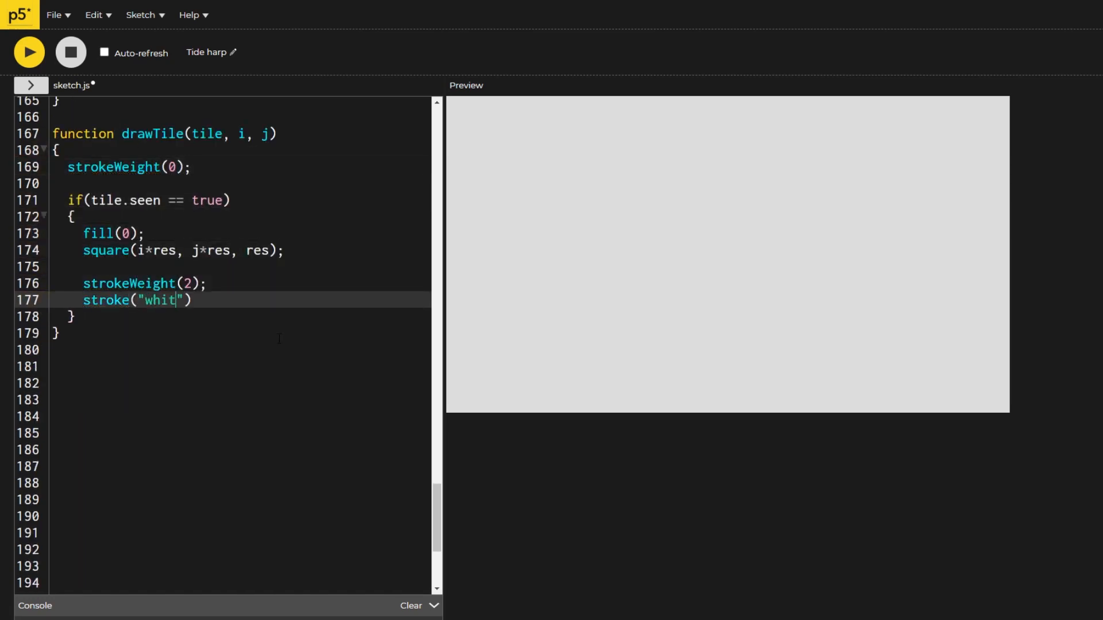
{"action": "type", "text": "e\");     if(tile.up == \"wall\")     {      }"}
{"action": "key", "text": "ctrl+v"}
{"action": "key", "text": "ctrl+v"}
{"action": "key", "text": "ctrl+v"}
{"action": "double_click", "coordinate": [151, 383]}
{"action": "type", "text": "down"}
{"action": "double_click", "coordinate": [152, 450]}
{"action": "type", "text": "leftrightline("}
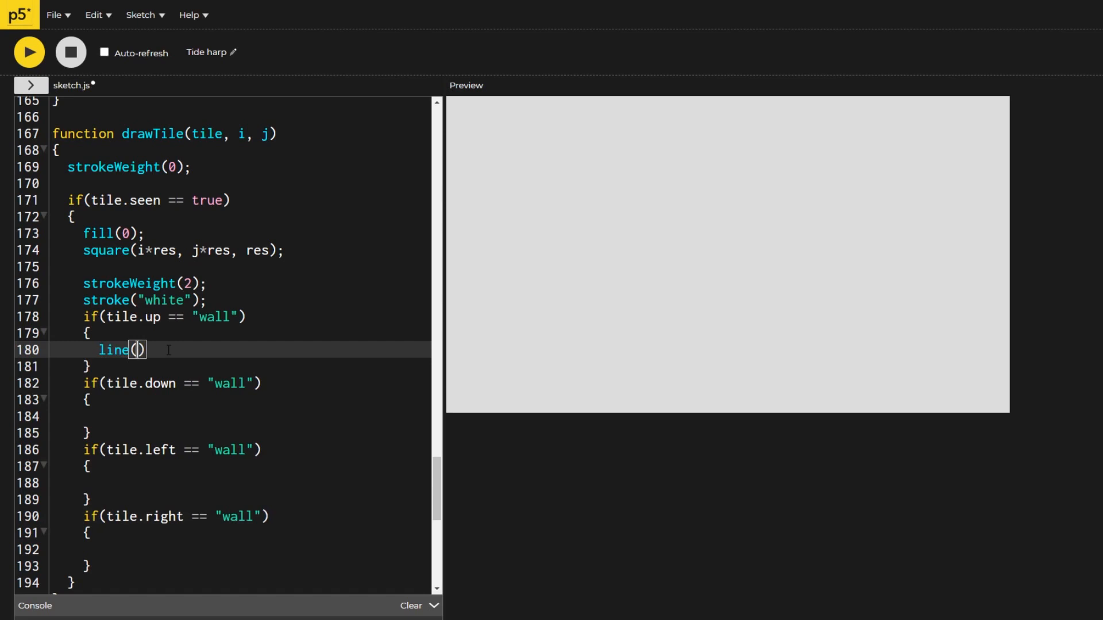
{"action": "type", "text": "(j)*res);"}
Draw white line() walls in each side's block and an orange circle on the current tile.
{"action": "key", "text": "ctrl+c"}
{"action": "key", "text": "ctrl+v"}
{"action": "key", "text": "ctrl+v"}
{"action": "key", "text": "ctrl+v"}
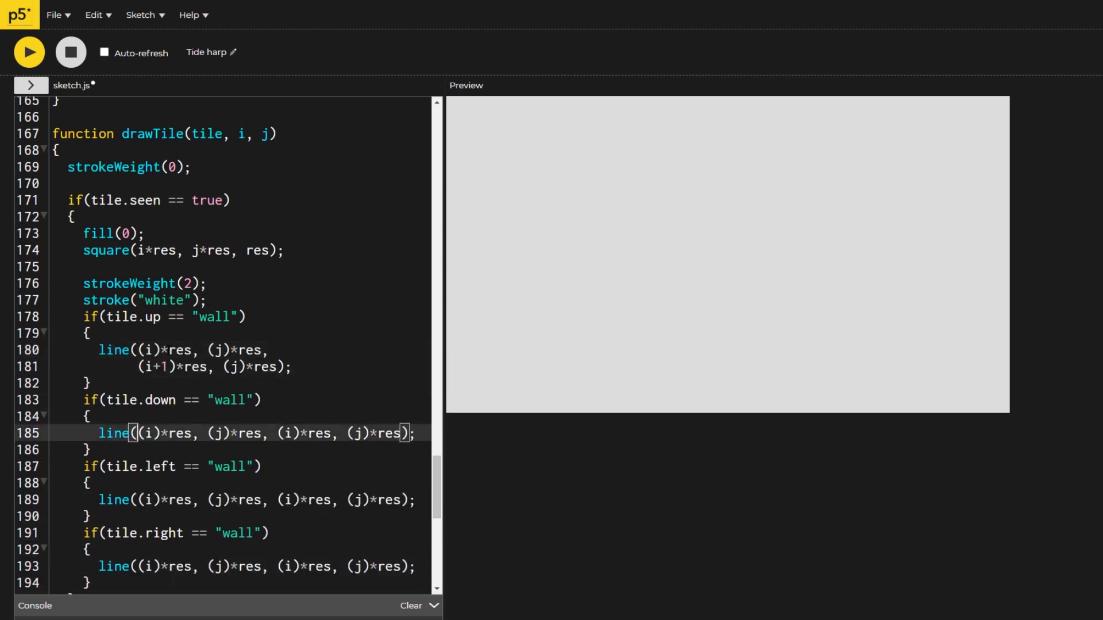
{"action": "type", "text": "+1"}
{"action": "scroll", "coordinate": [224, 344], "scroll_direction": "down", "scroll_amount": 4}
{"action": "type", "text": "+1+1+1"}
{"action": "key", "text": "Return"}
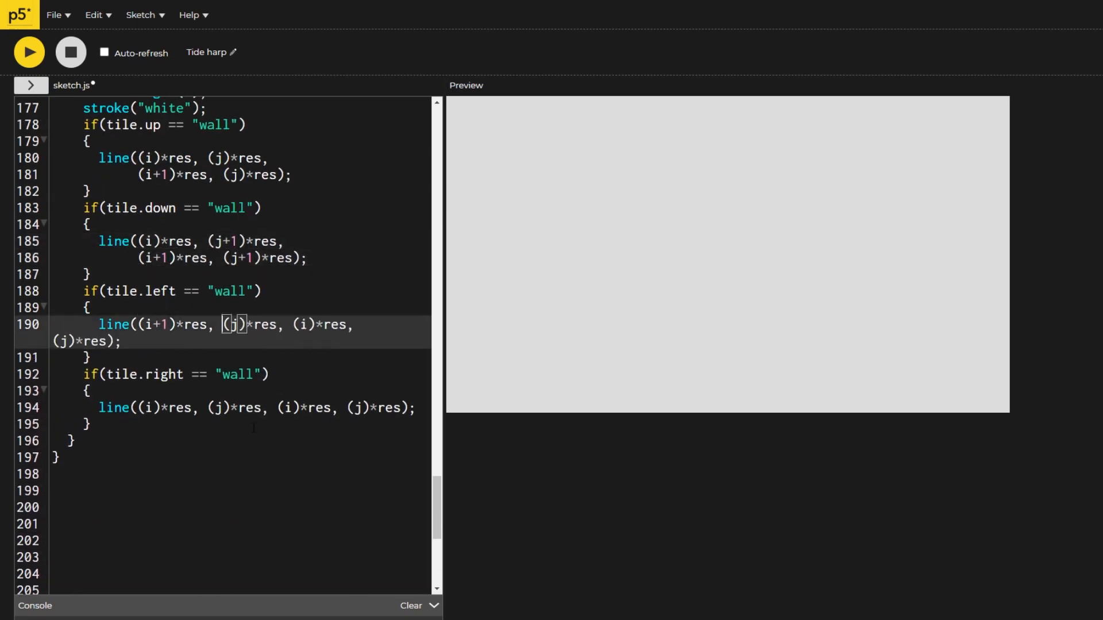
{"action": "type", "text": "(i+1)*res, (j+1"}
{"action": "key", "text": "Return"}
{"action": "type", "text": "+1if(tile.isCurrent) { circle();"}
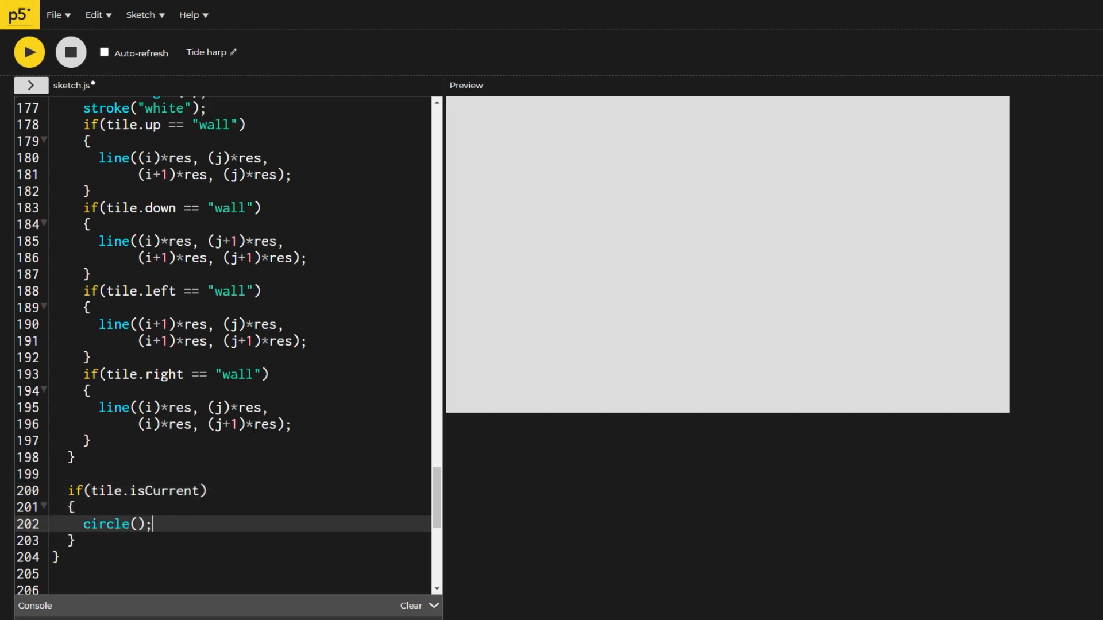
{"action": "type", "text": "fill(\"orange\") inoStroke(); *res + res/2, j*res"}
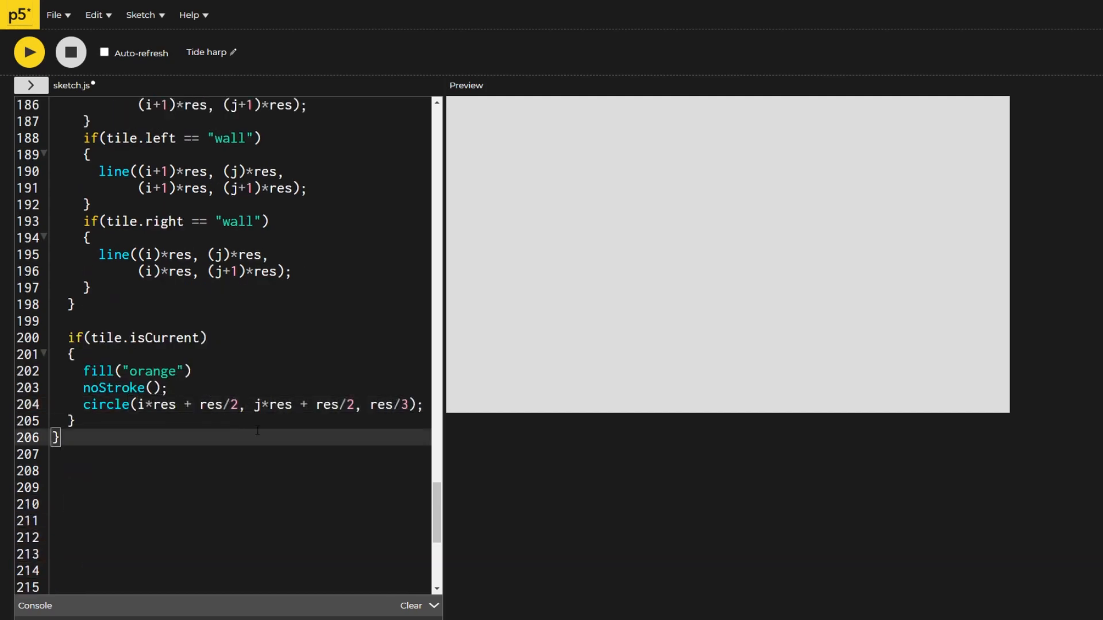
{"action": "scroll", "coordinate": [257, 430], "scroll_direction": "up", "scroll_amount": 10}
{"action": "scroll", "coordinate": [257, 431], "scroll_direction": "up", "scroll_amount": 10}
{"action": "scroll", "coordinate": [257, 431], "scroll_direction": "up", "scroll_amount": 10}
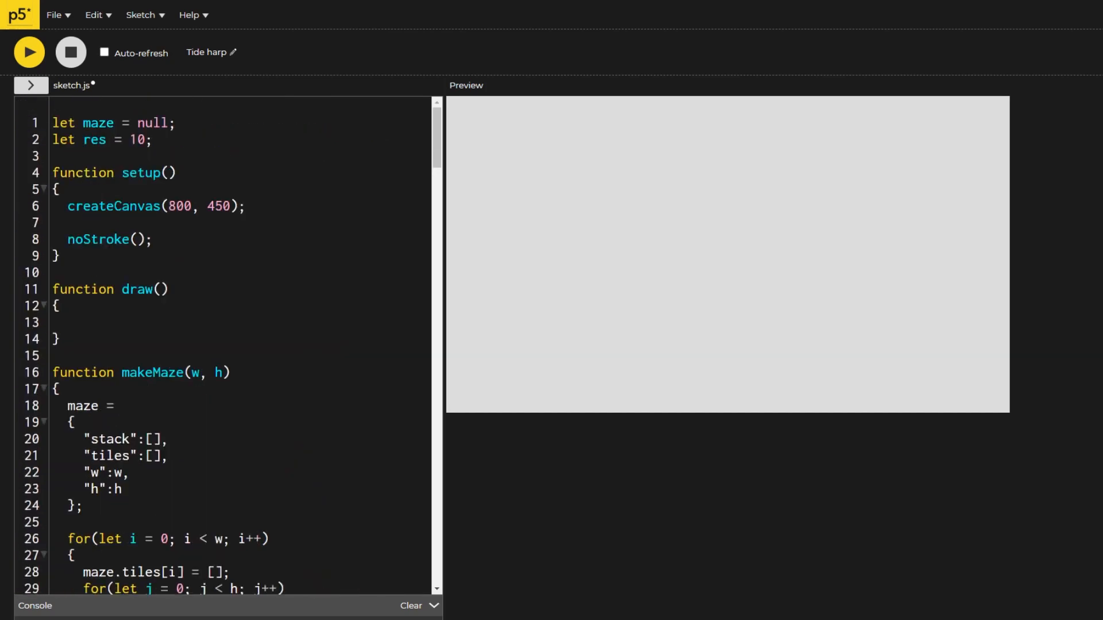
In setup call makeMaze(width/res + 2, height/res + 2) and drawMaze(); declare let count = 0.
{"action": "left_click", "coordinate": [183, 239]}
{"action": "key", "text": "Return"}
{"action": "key", "text": "Return"}
{"action": "type", "text": "make"}
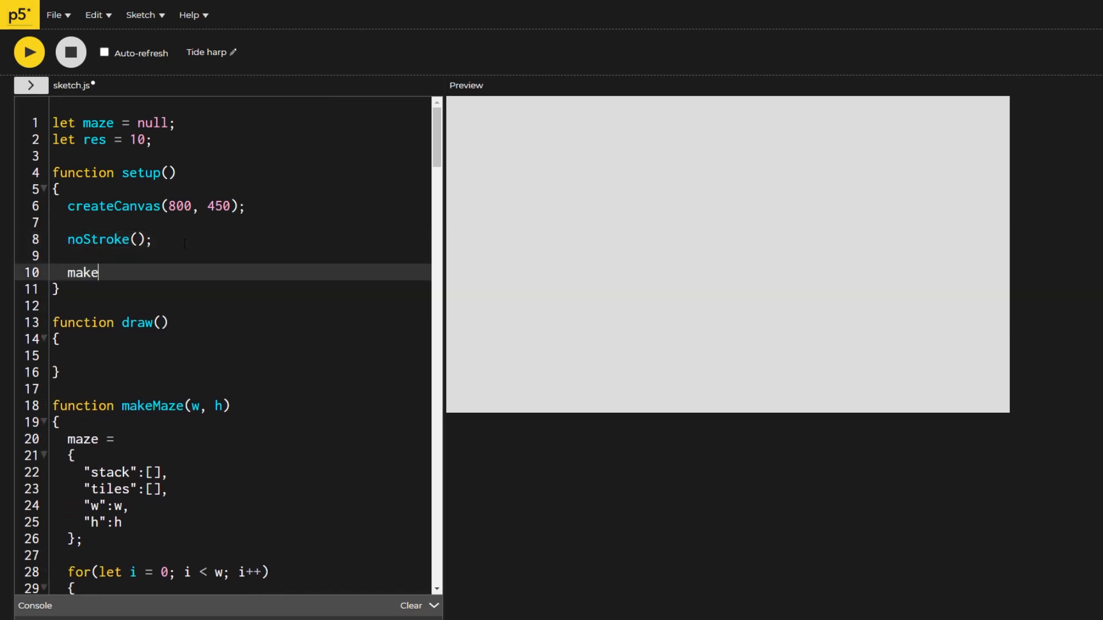
{"action": "type", "text": "Maze(width/res"}
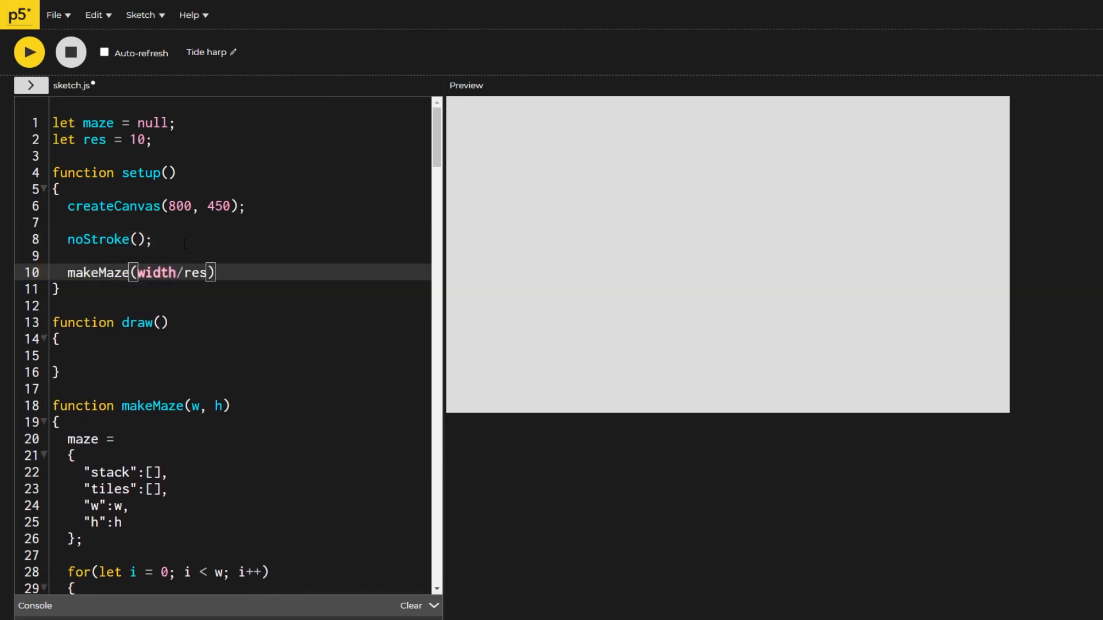
{"action": "type", "text": " + 2, hieght"}
{"action": "type", "text": " 2"}
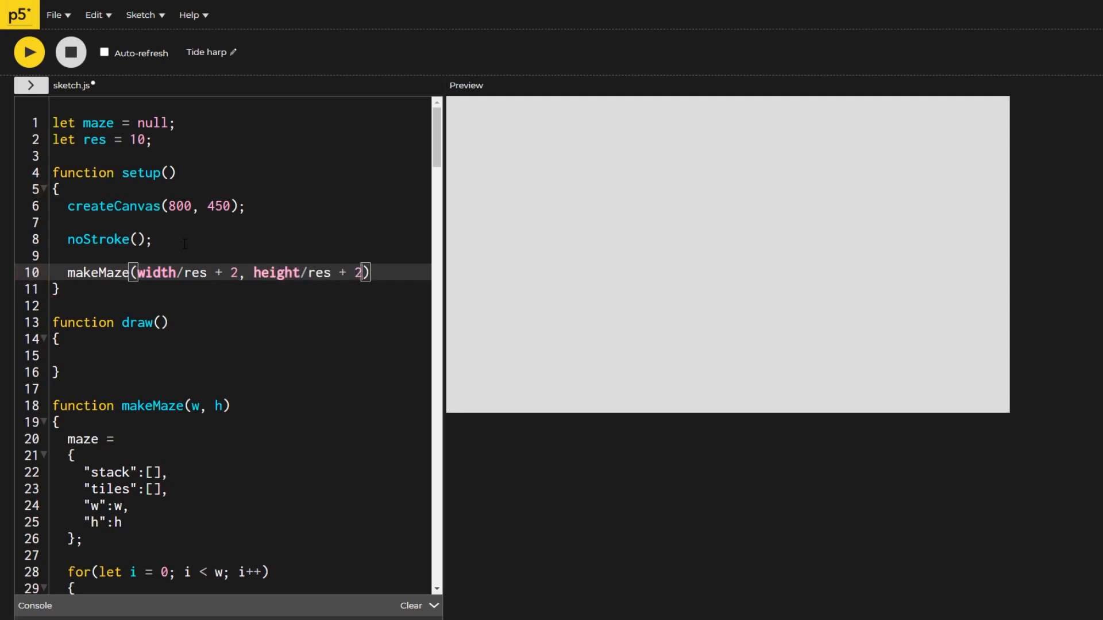
{"action": "type", "text": ";"}
{"action": "key", "text": "Return"}
{"action": "key", "text": "Return"}
{"action": "type", "text": "drawMaze();"}
{"action": "left_click", "coordinate": [53, 355]}
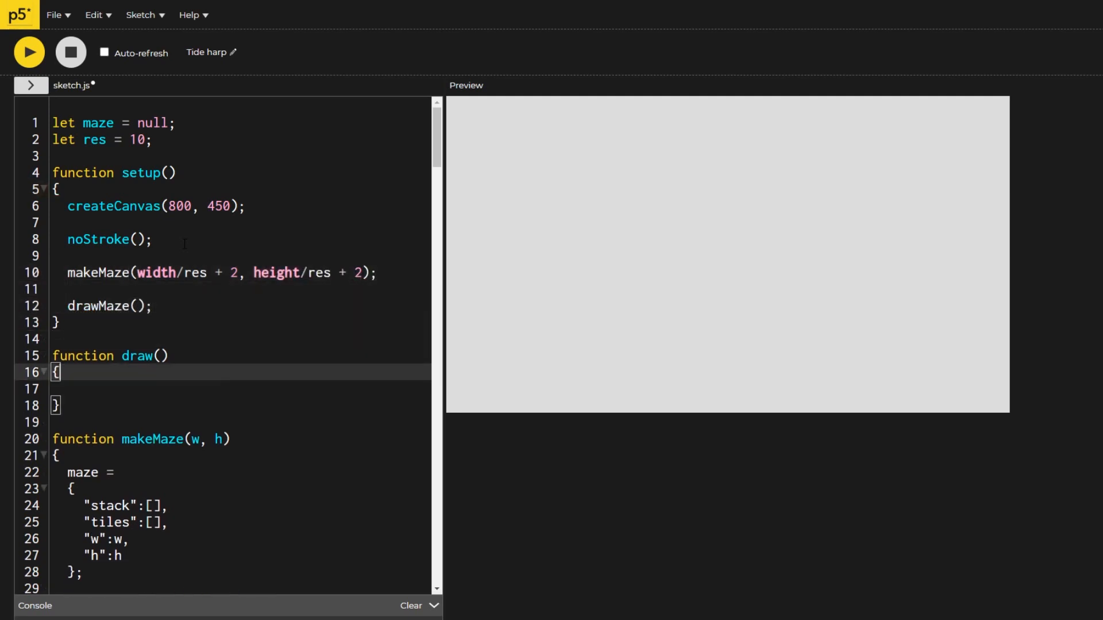
{"action": "key", "text": "Return"}
{"action": "key", "text": "Up"}
{"action": "type", "text": "let count = 0;"}
In draw, add an if(count % 5 == 0) block with a nested stack-not-empty check.
{"action": "left_click", "coordinate": [77, 405]}
{"action": "type", "text": "if("}
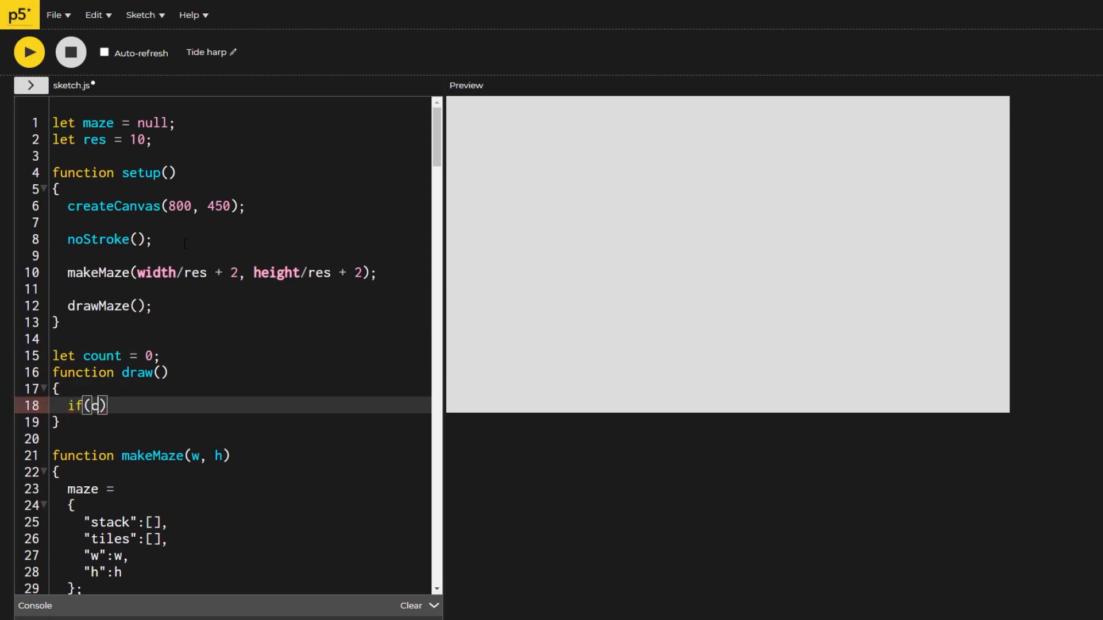
{"action": "type", "text": "count % 5 == 0"}
{"action": "key", "text": "End"}
{"action": "key", "text": "Return"}
{"action": "type", "text": "{"}
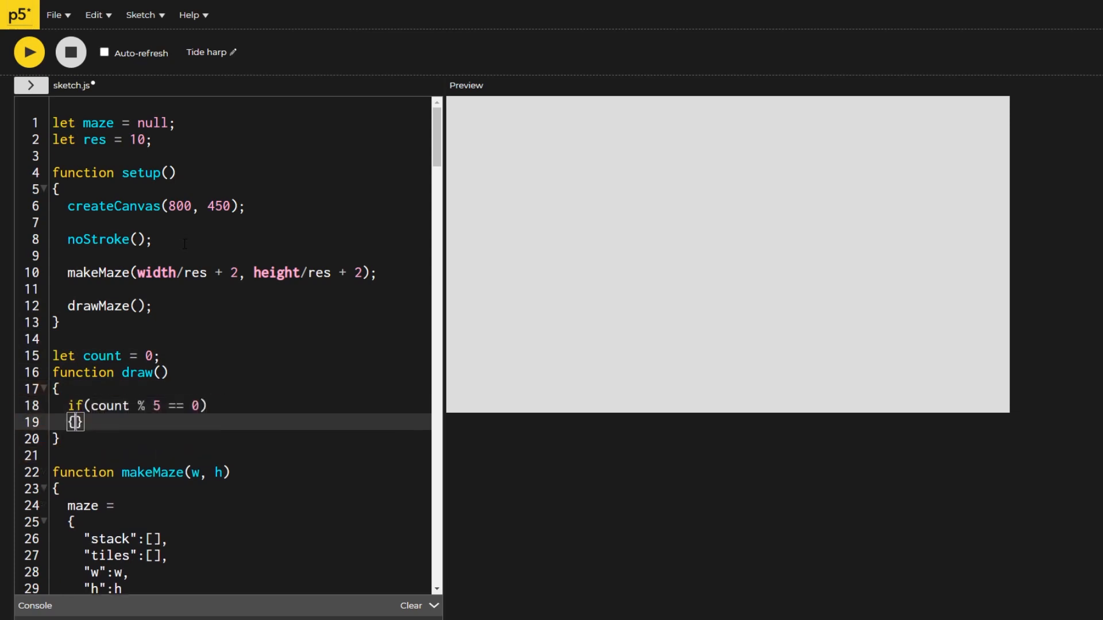
{"action": "key", "text": "Return"}
{"action": "type", "text": "if(maze.stack.length"}
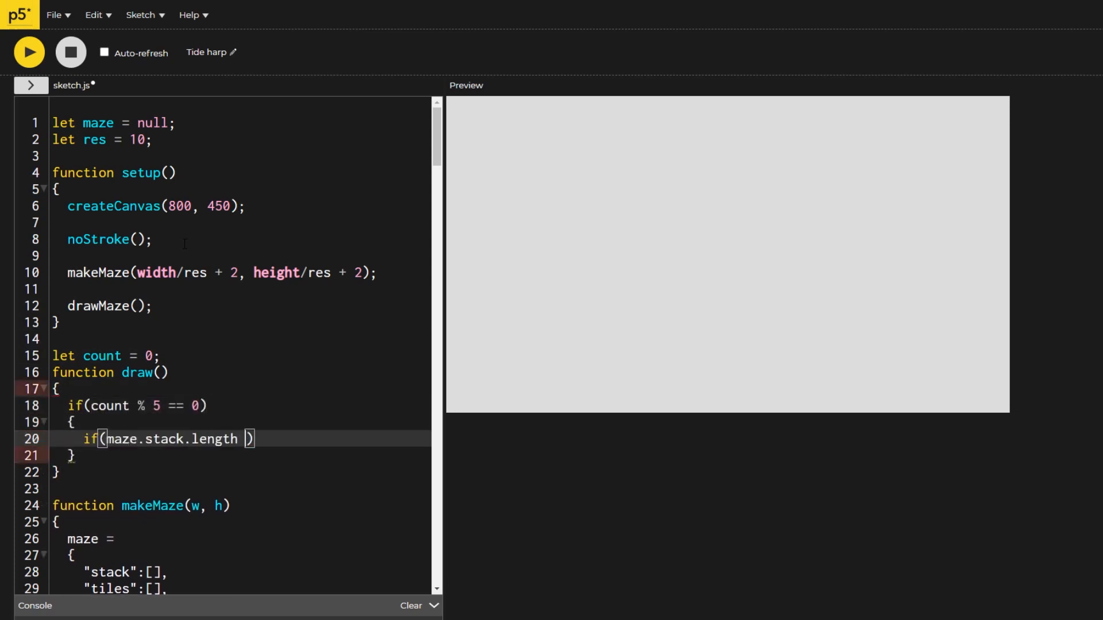
{"action": "type", "text": "!= 0"}
{"action": "key", "text": "End"}
{"action": "key", "text": "Return"}
{"action": "type", "text": "{"}
{"action": "key", "text": "Return"}
{"action": "type", "text": "bac"}
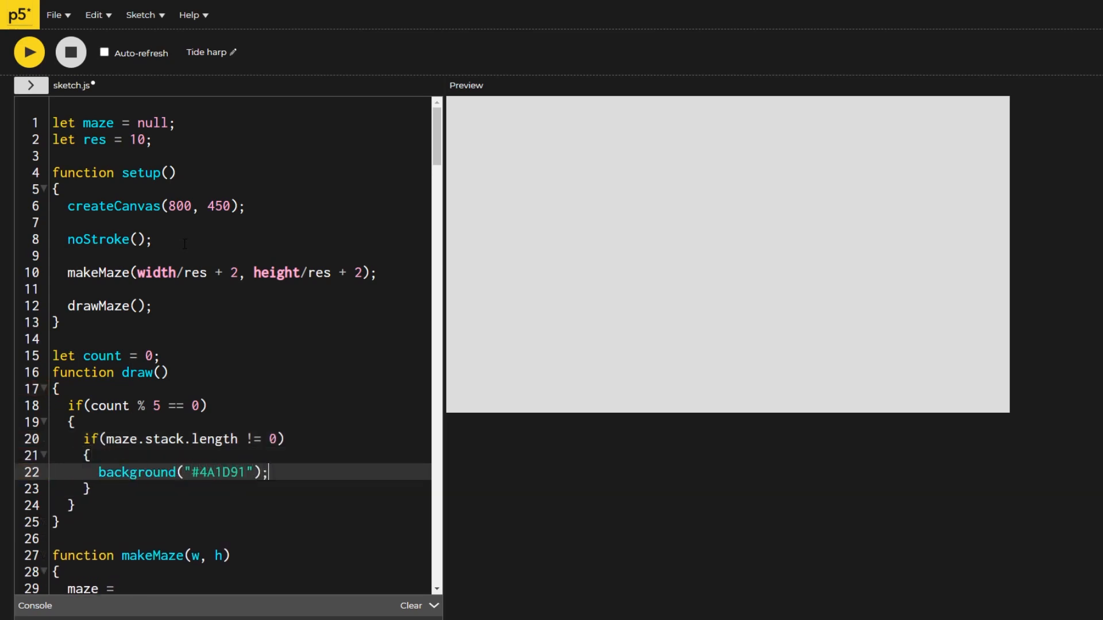
Inside it call purple background, mazeIterate and drawMaze, then update the counter.
{"action": "key", "text": "Return"}
{"action": "type", "text": "mazeIterate();"}
{"action": "key", "text": "Return"}
{"action": "type", "text": "drawMaze()"}
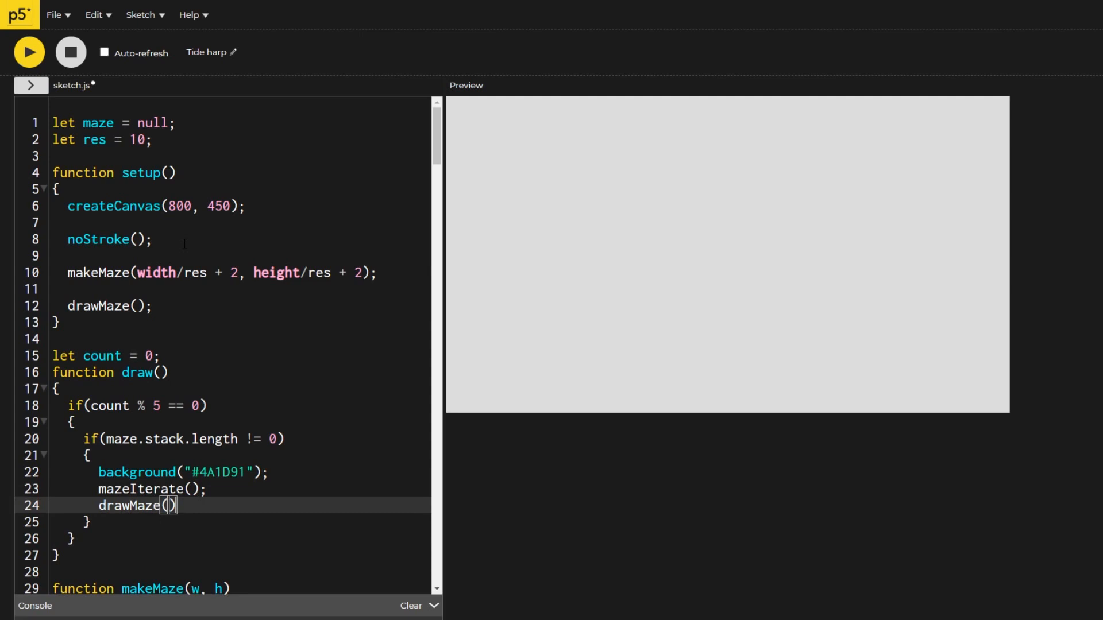
{"action": "key", "text": "Down"}
{"action": "key", "text": "Down"}
{"action": "key", "text": "End"}
{"action": "key", "text": "Return"}
{"action": "type", "text": "count"}
Run the sketch and watch the maze carve across the purple canvas.
{"action": "key", "text": "ctrl+Return"}
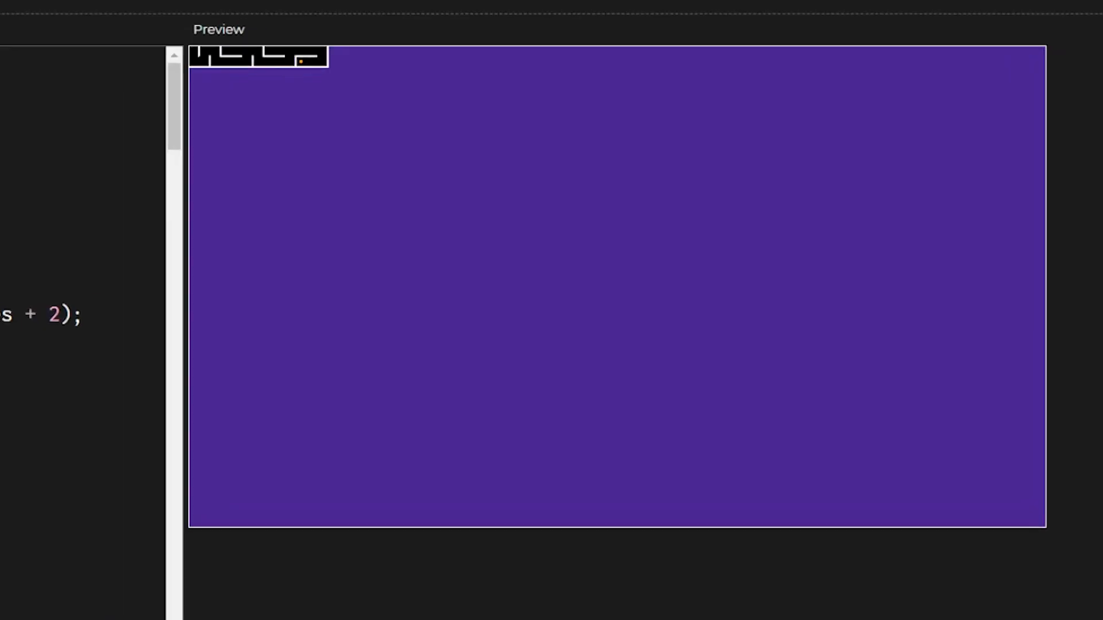